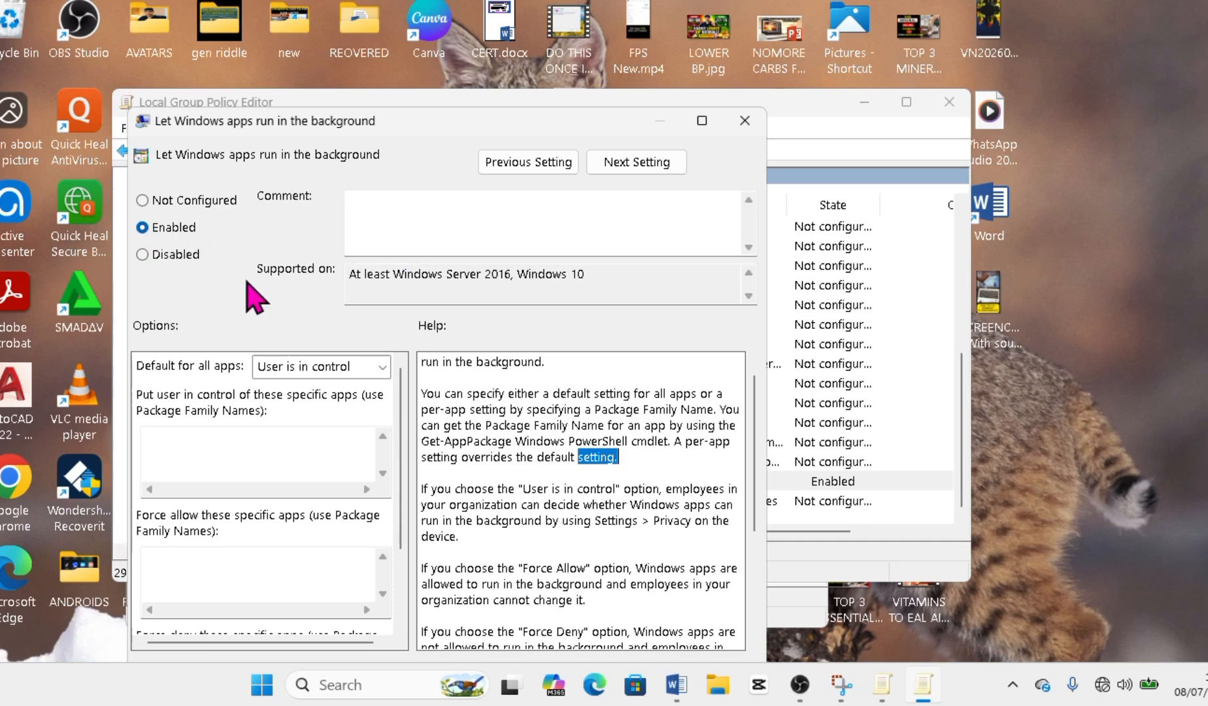
Read the help text of the background apps policy and look through the Windows services list
left_click_drag(755, 503, 756, 631)
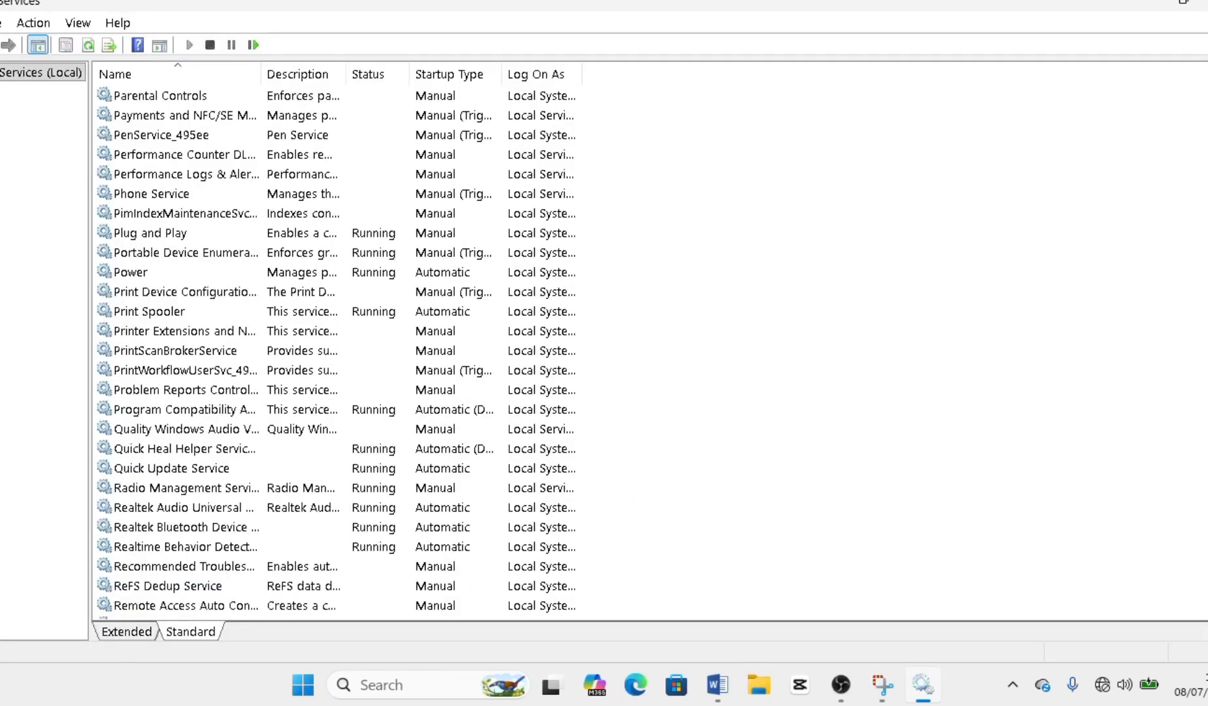
scroll(336, 346, "down", 7)
scroll(336, 353, "down", 8)
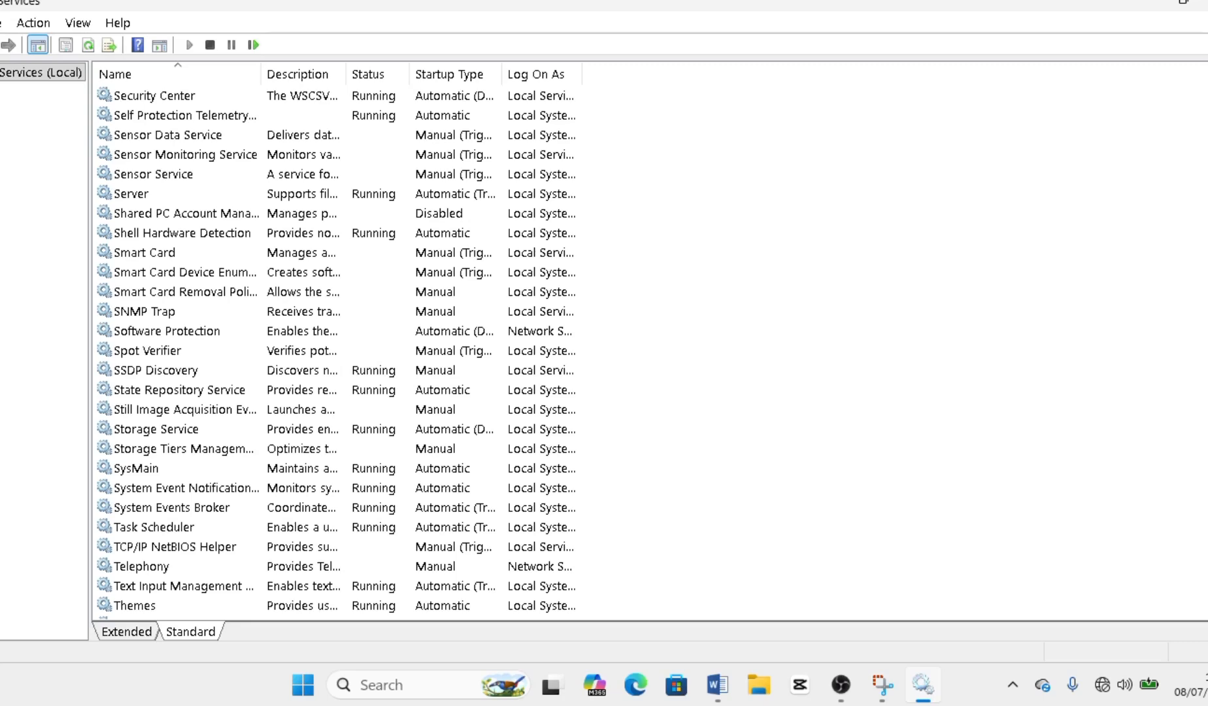
scroll(337, 353, "down", 6)
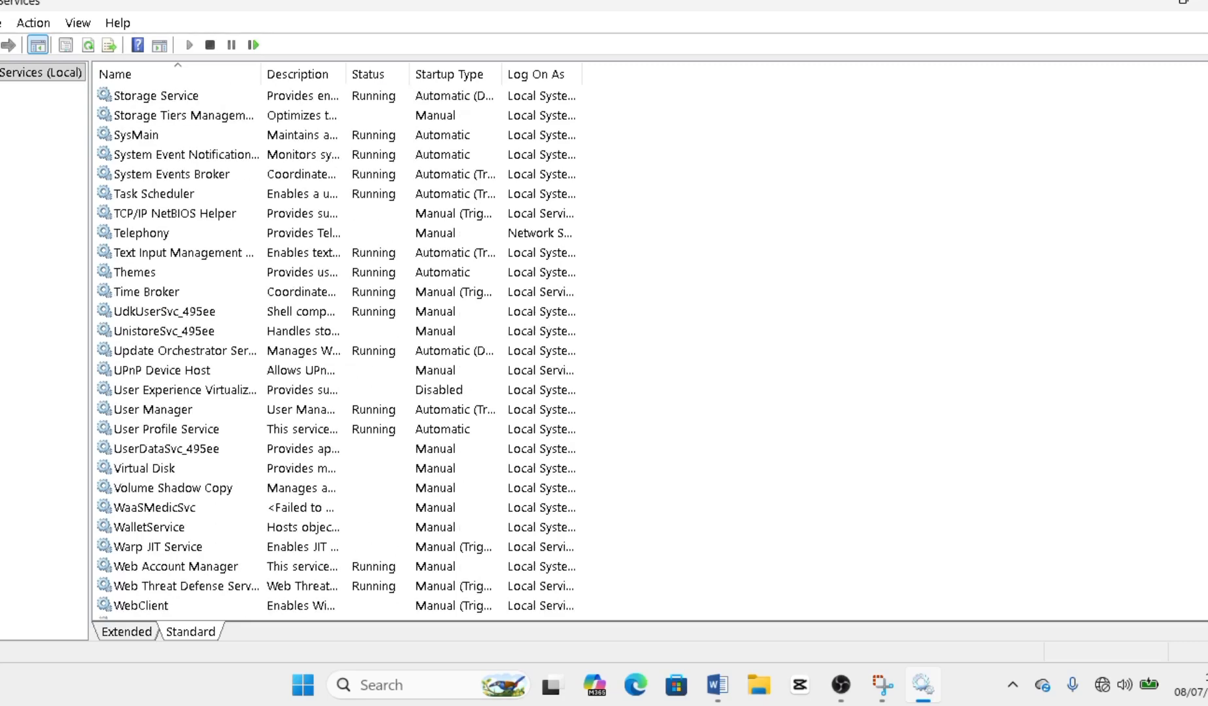
scroll(337, 353, "down", 2)
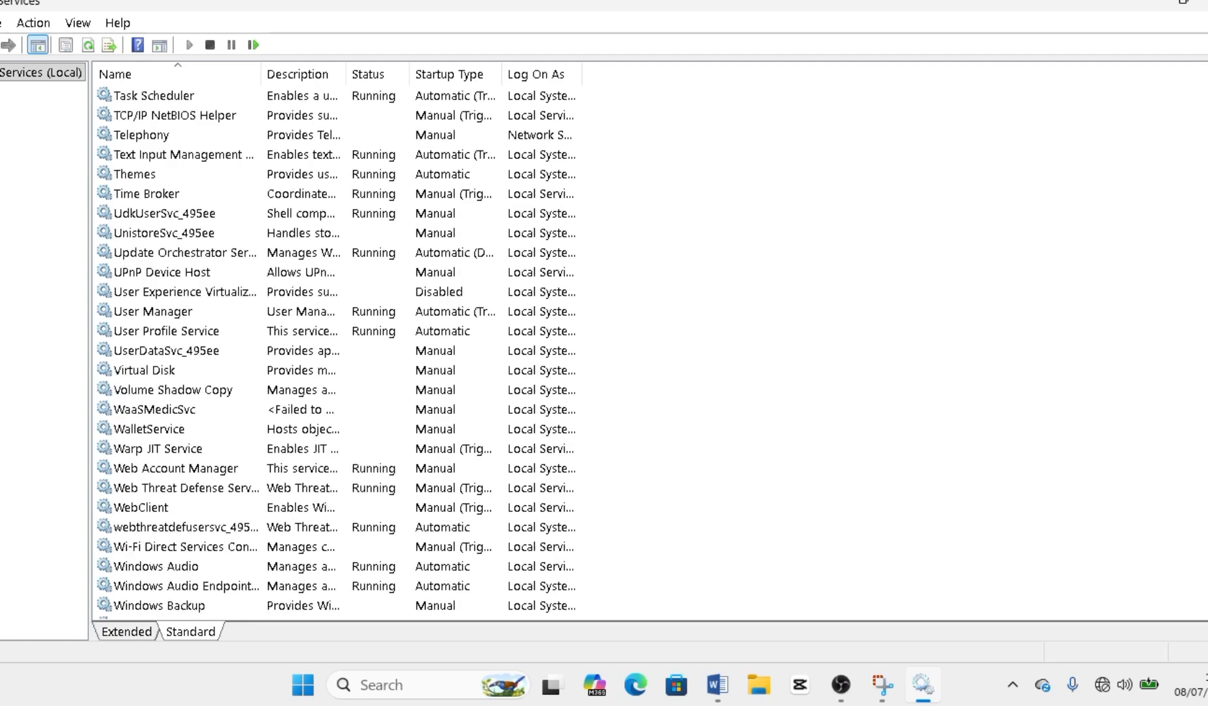
scroll(336, 353, "down", 4)
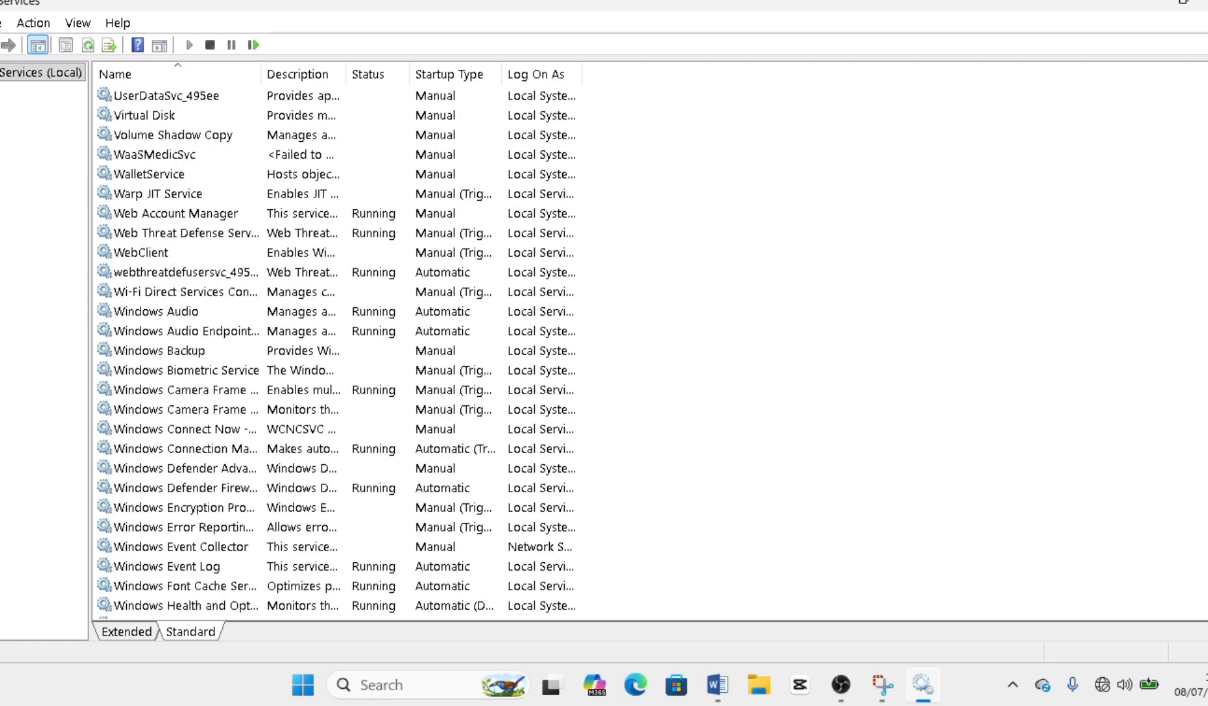
scroll(337, 353, "down", 1)
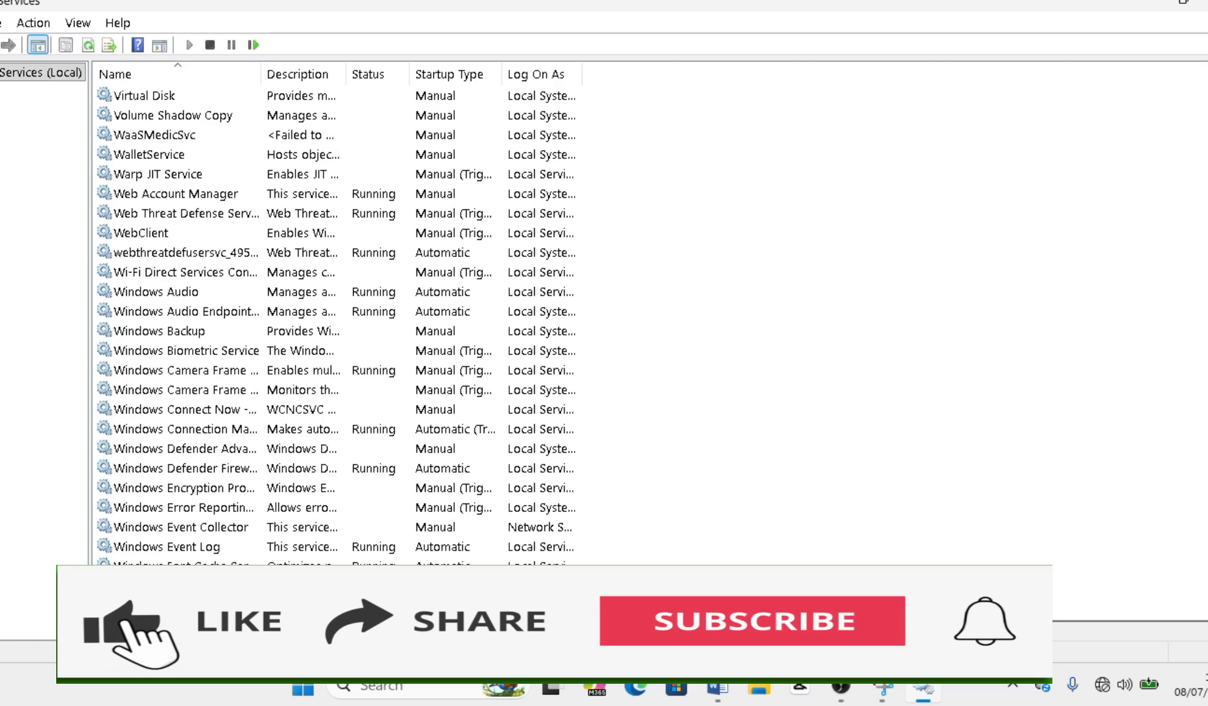
scroll(337, 353, "down", 1)
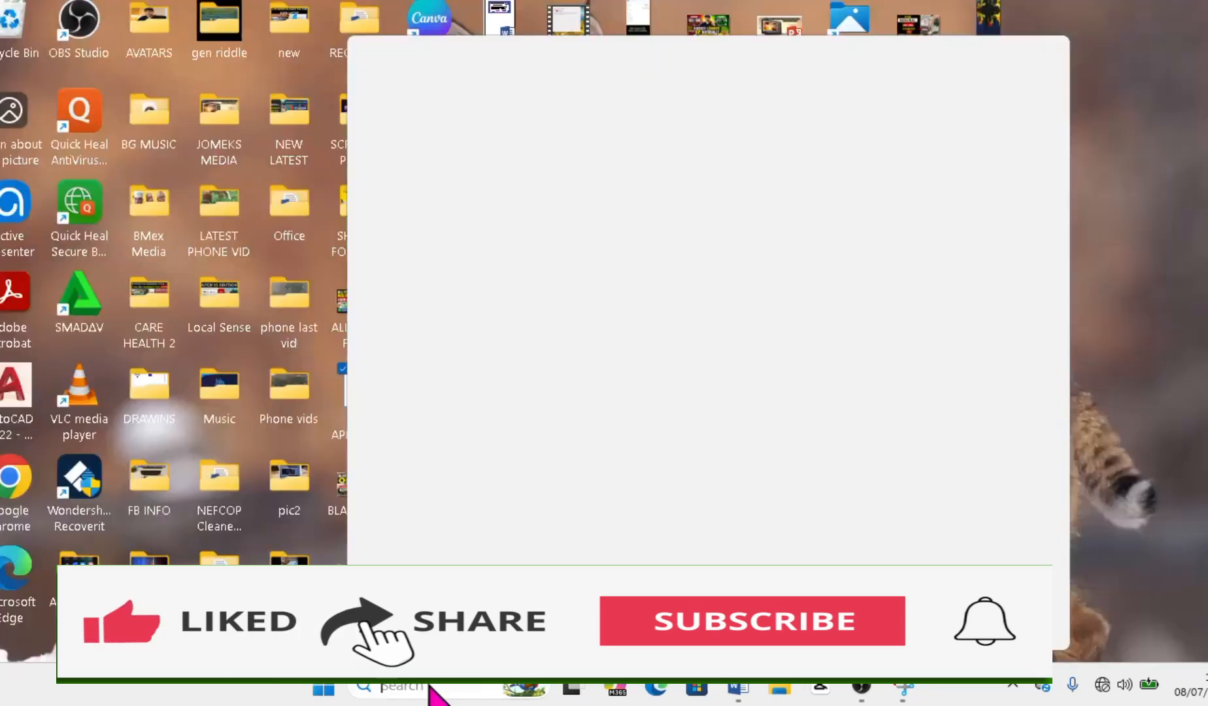
Find and open Windows Settings, and go to the list of installed apps
type("settings")
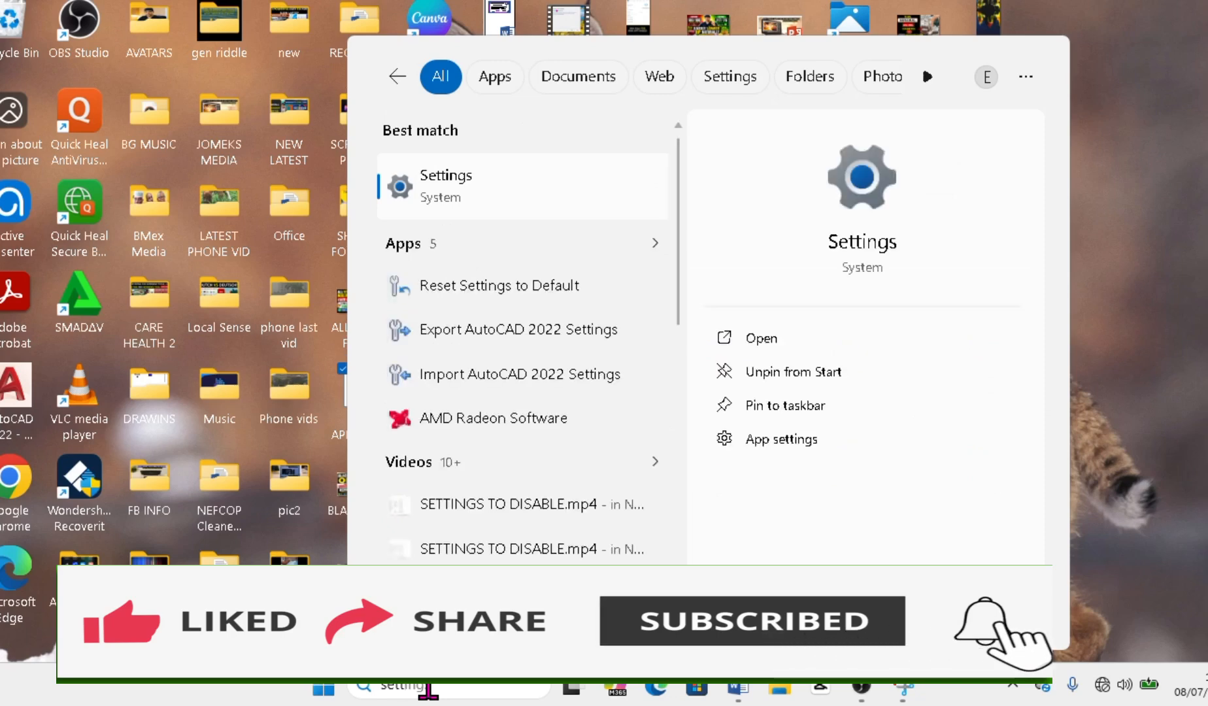
left_click(776, 340)
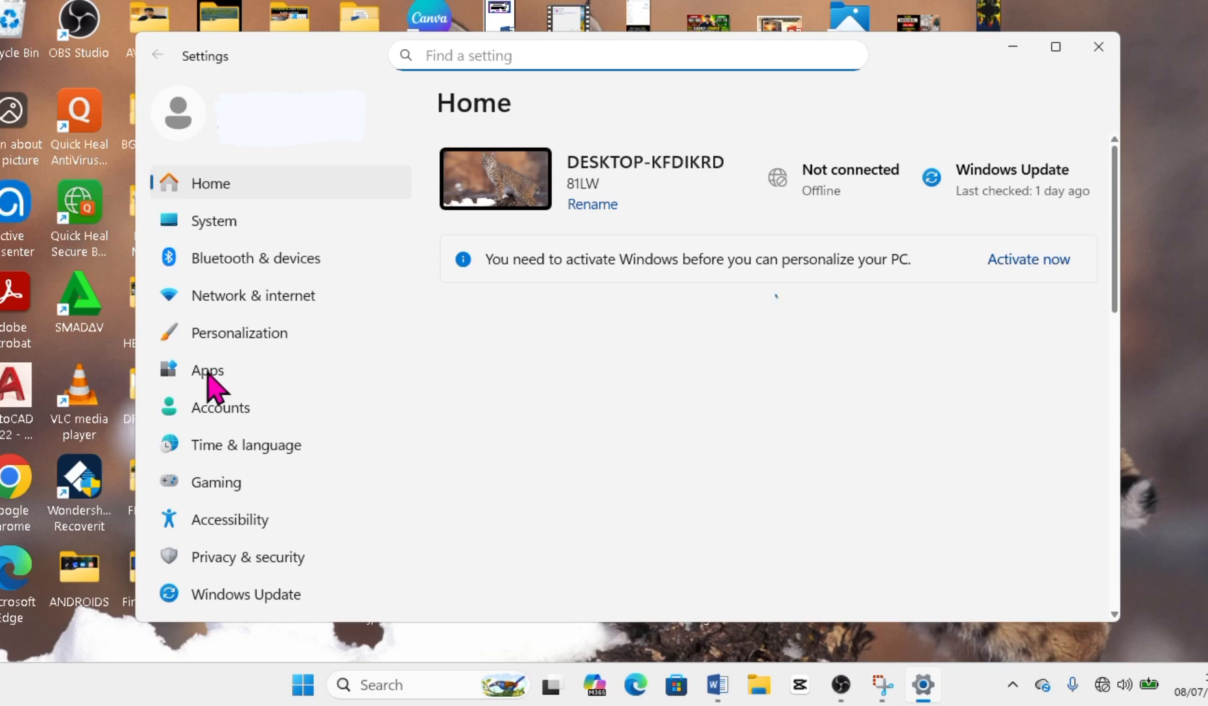
left_click(208, 373)
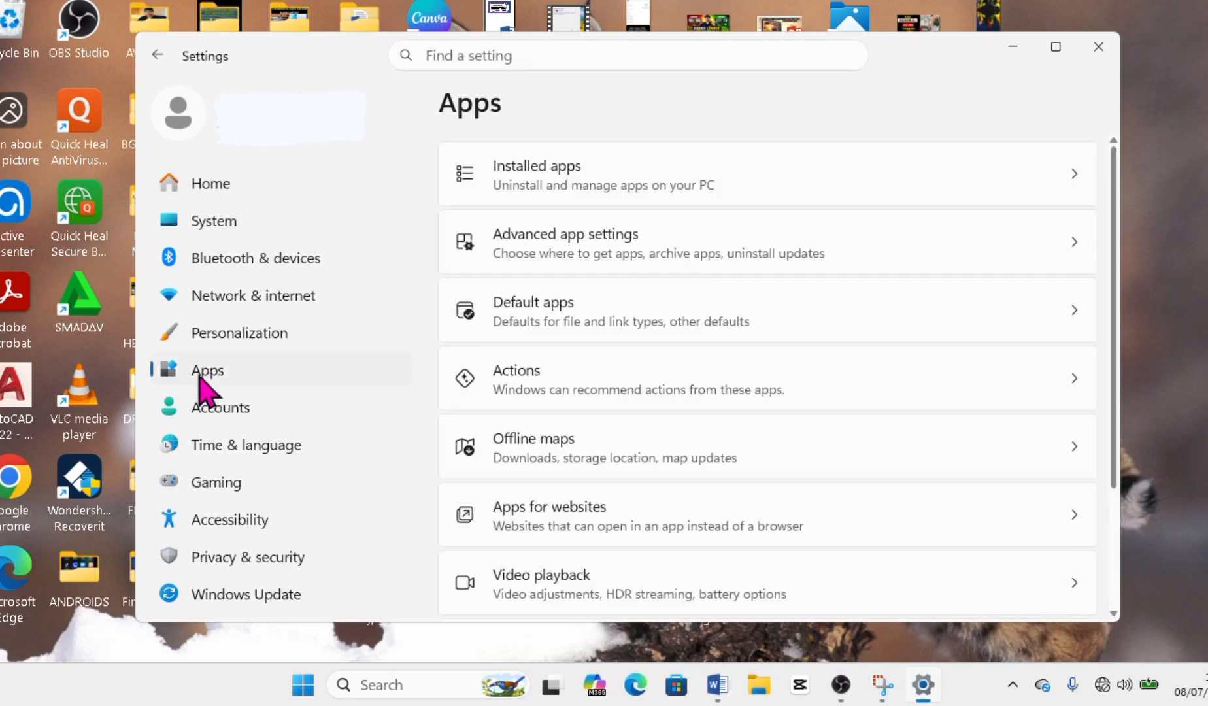
left_click(548, 174)
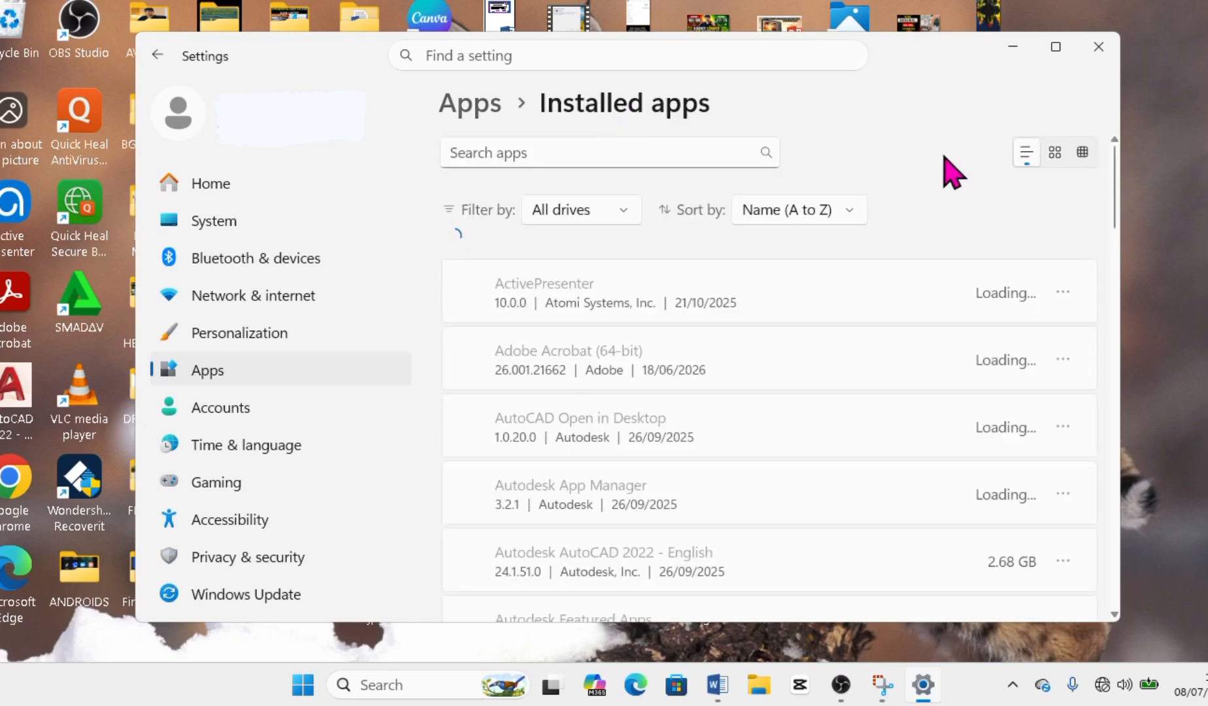
Look through the installed apps list and check which options are offered for ActivePresenter
left_click(1117, 205)
left_click_drag(1117, 205, 1122, 164)
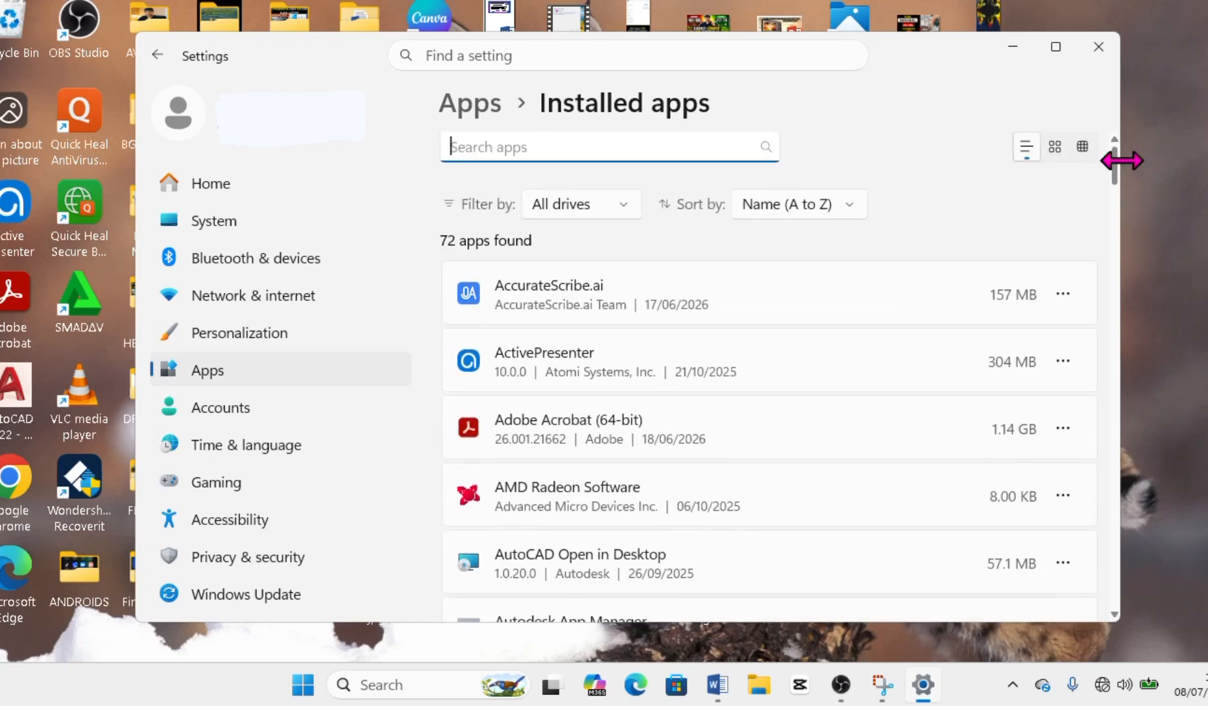
left_click(1063, 363)
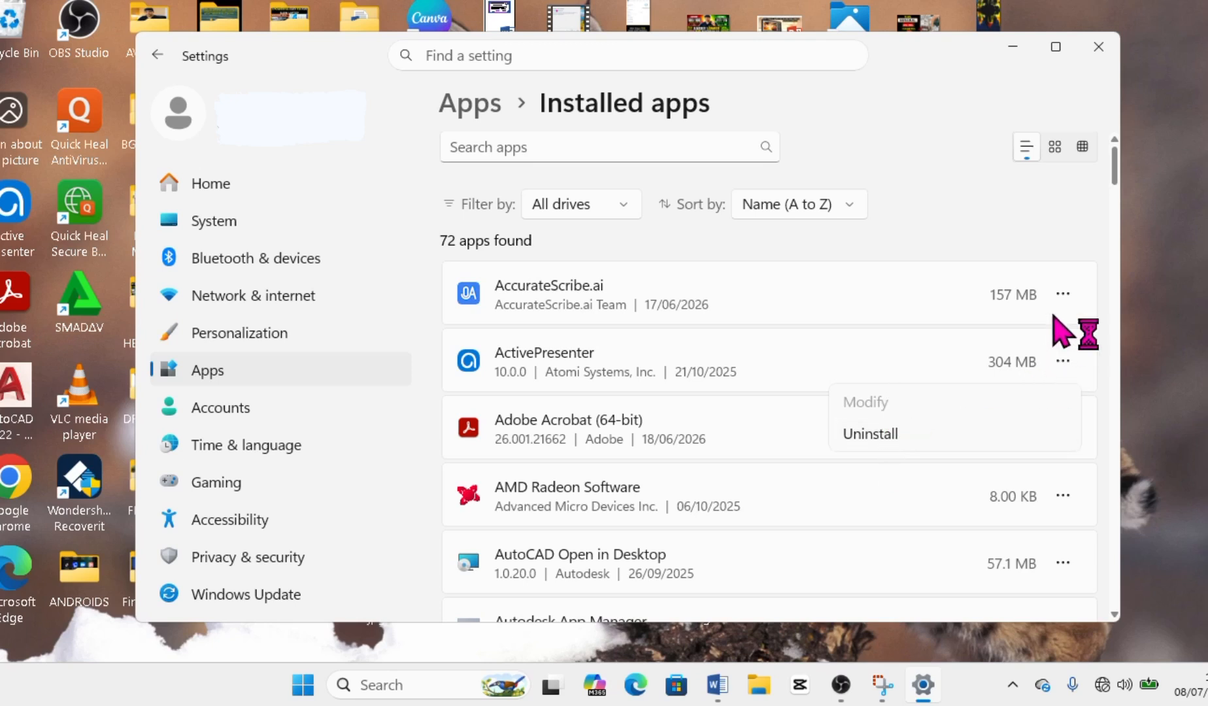
left_click(1117, 176)
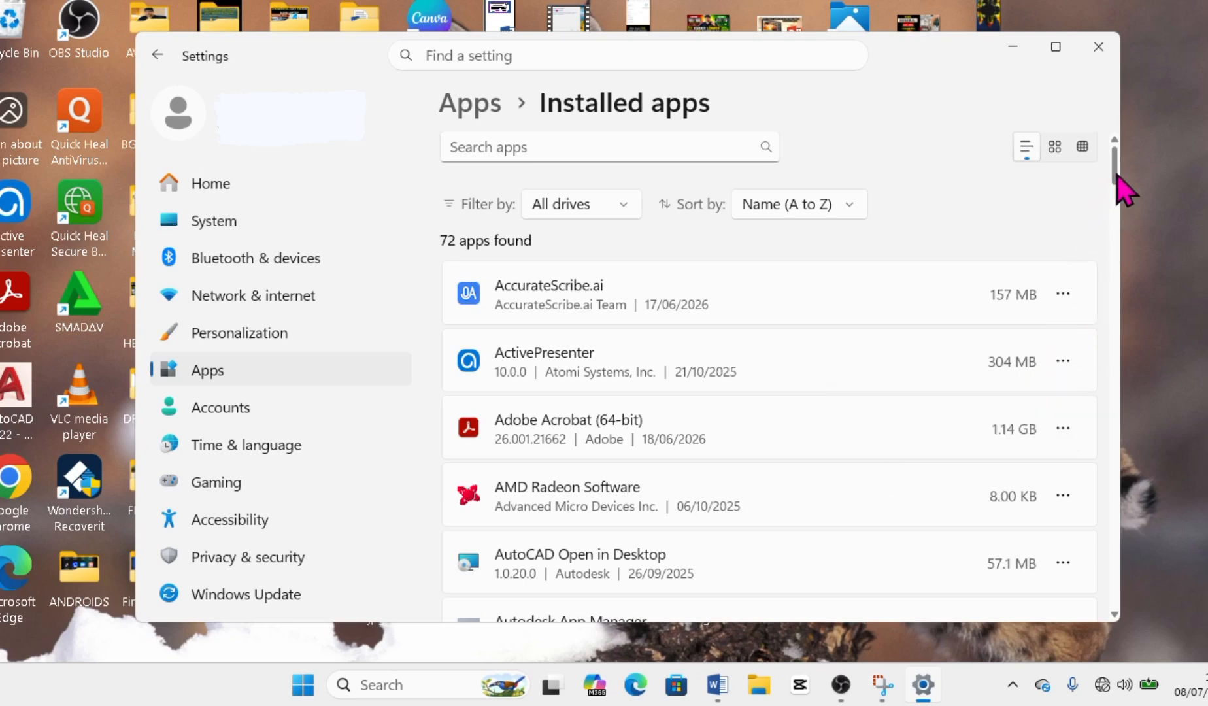
left_click_drag(1117, 175, 1116, 200)
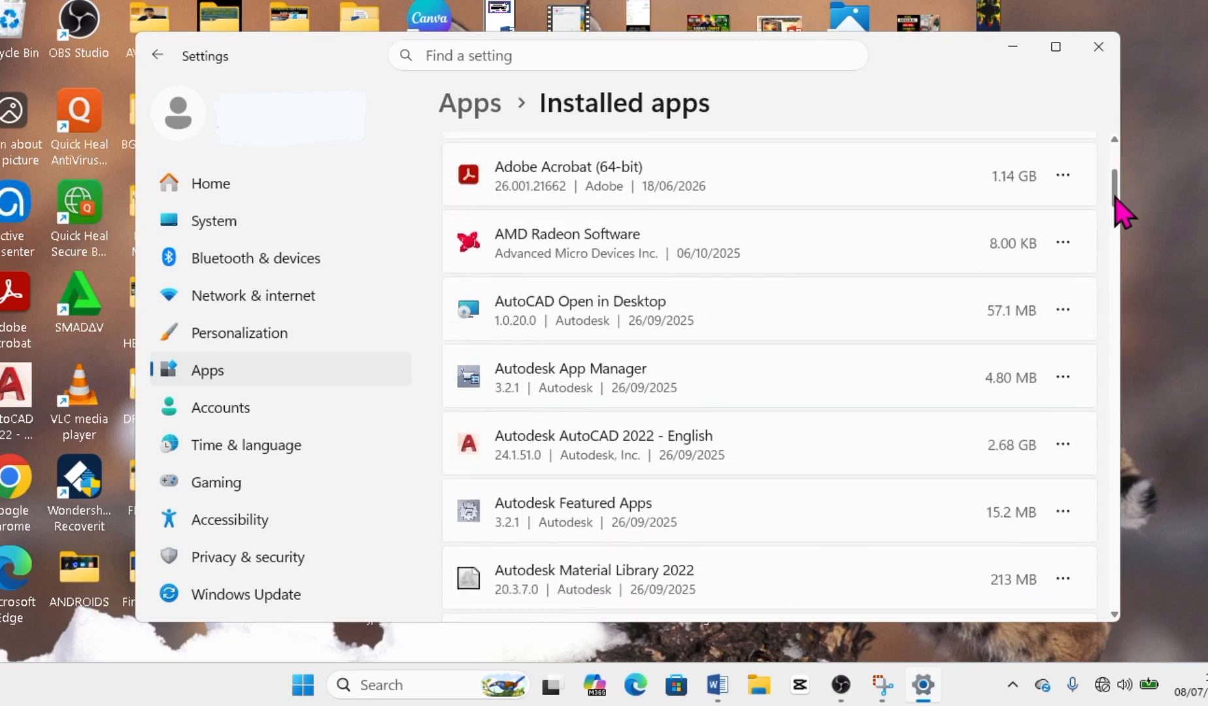
left_click_drag(1116, 199, 1109, 186)
left_click(1063, 258)
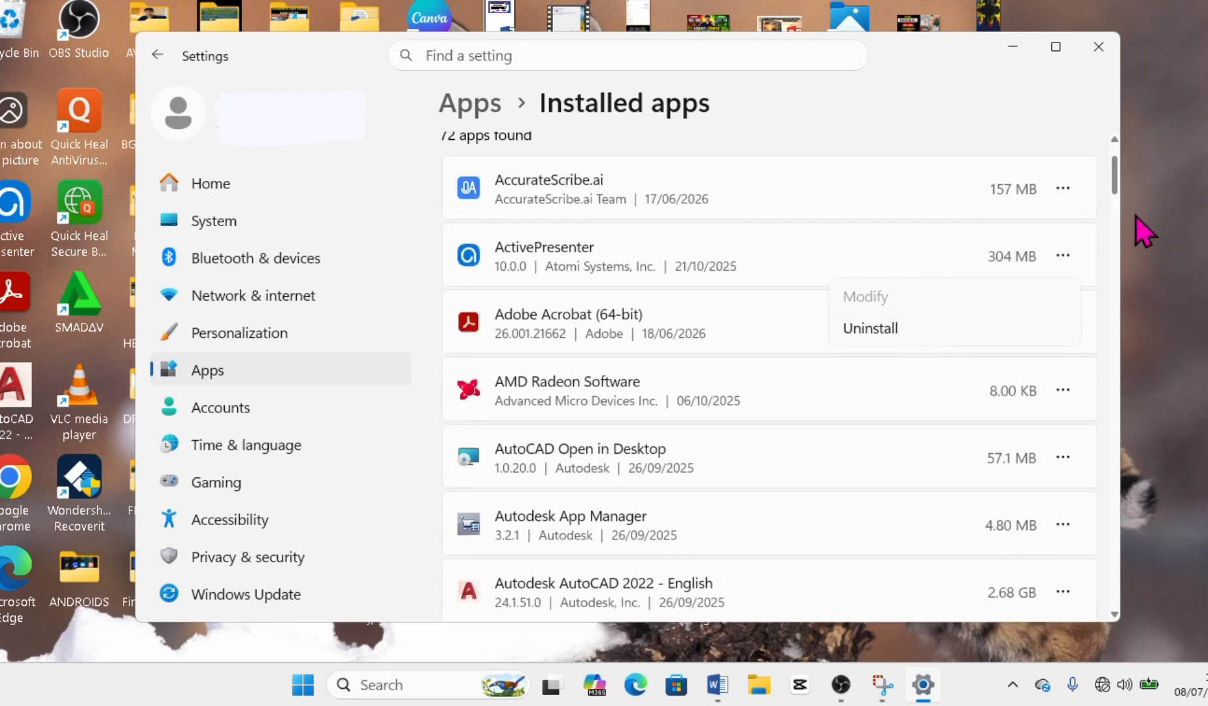
left_click(1117, 191)
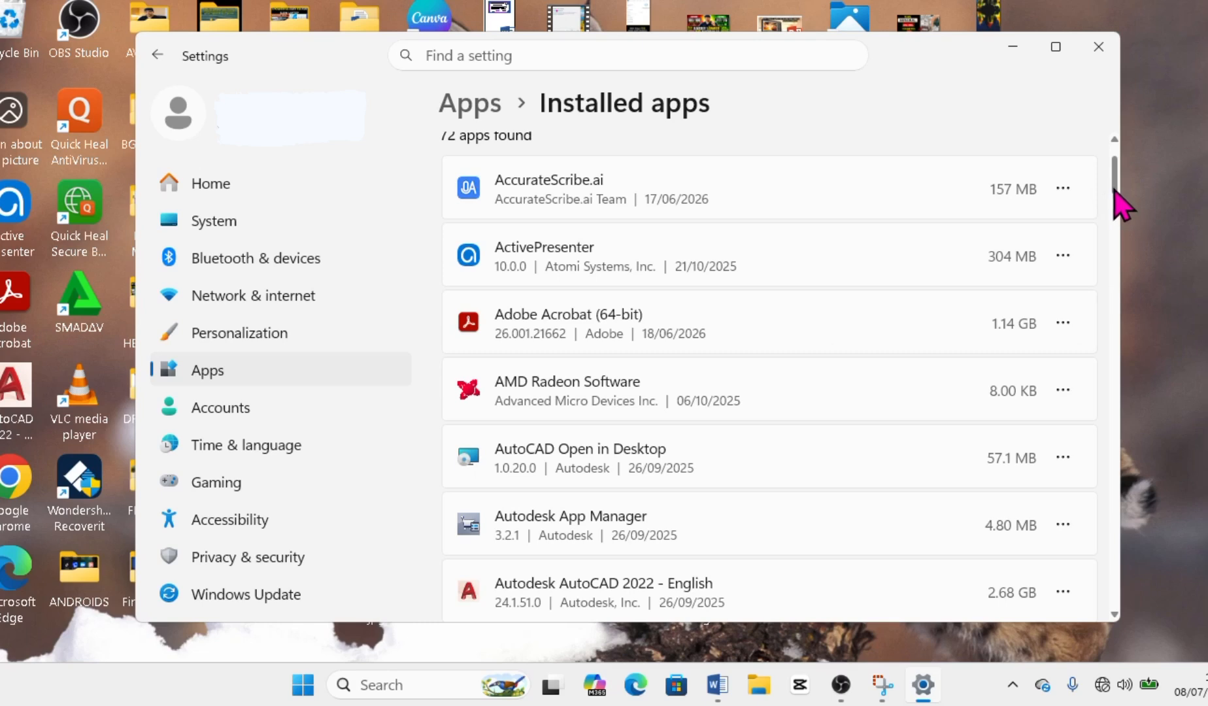
In the advanced options of Microsoft 365 Copilot, set its permission to run in the background to Never
left_click_drag(1115, 192, 1114, 309)
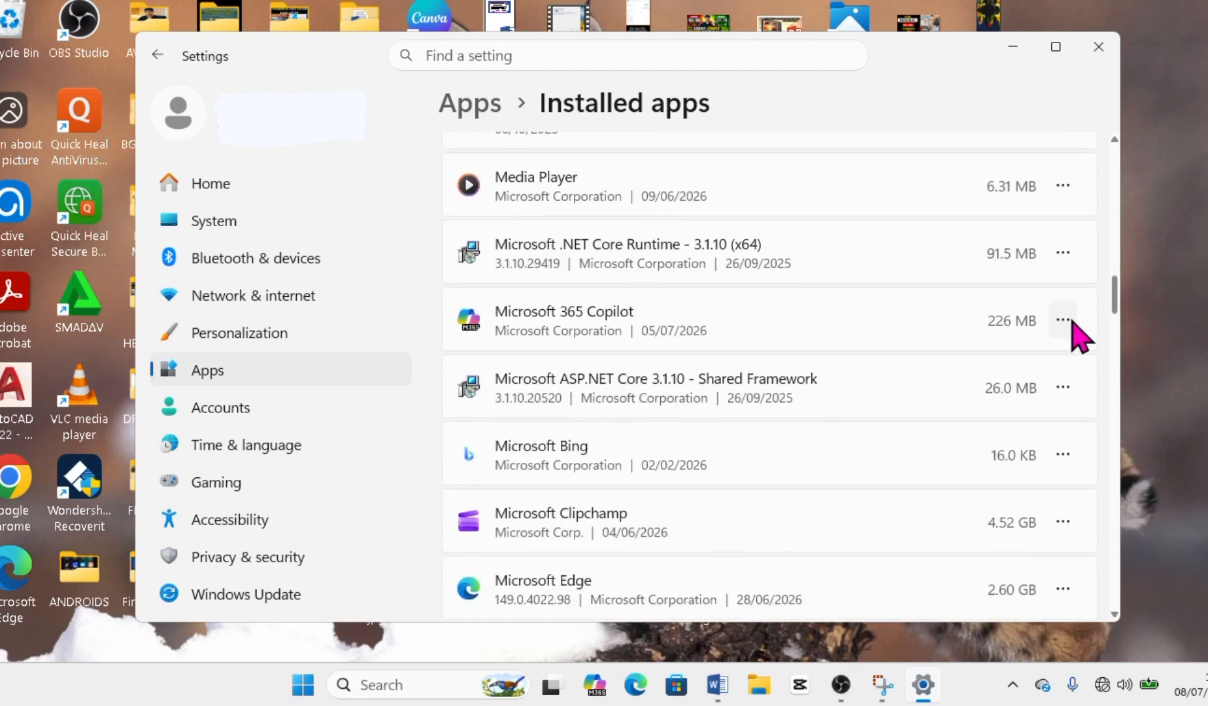
left_click(1063, 320)
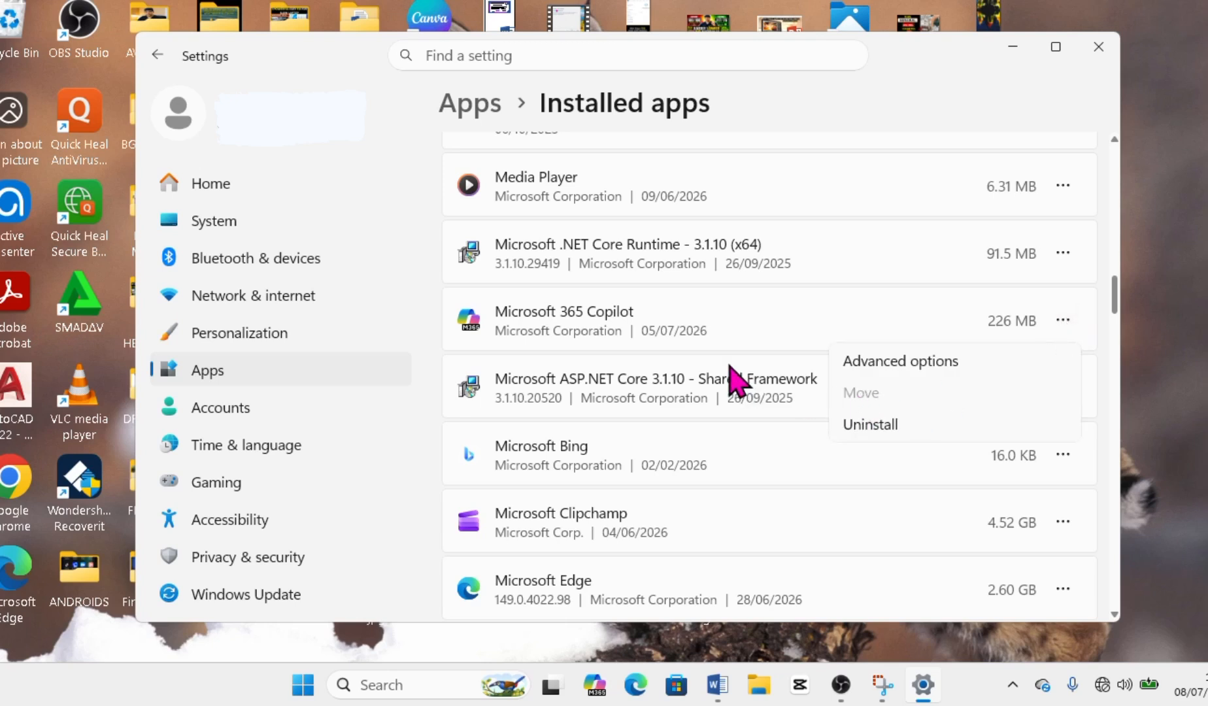
left_click(909, 362)
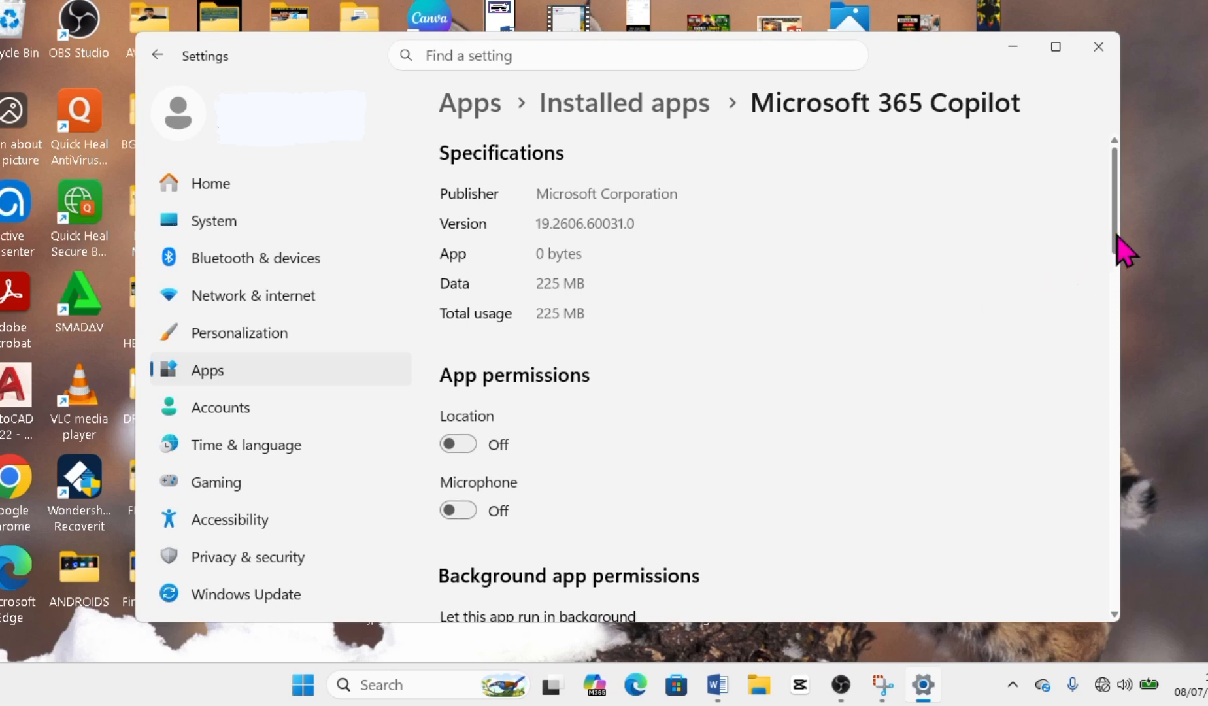
left_click_drag(1117, 234, 1110, 316)
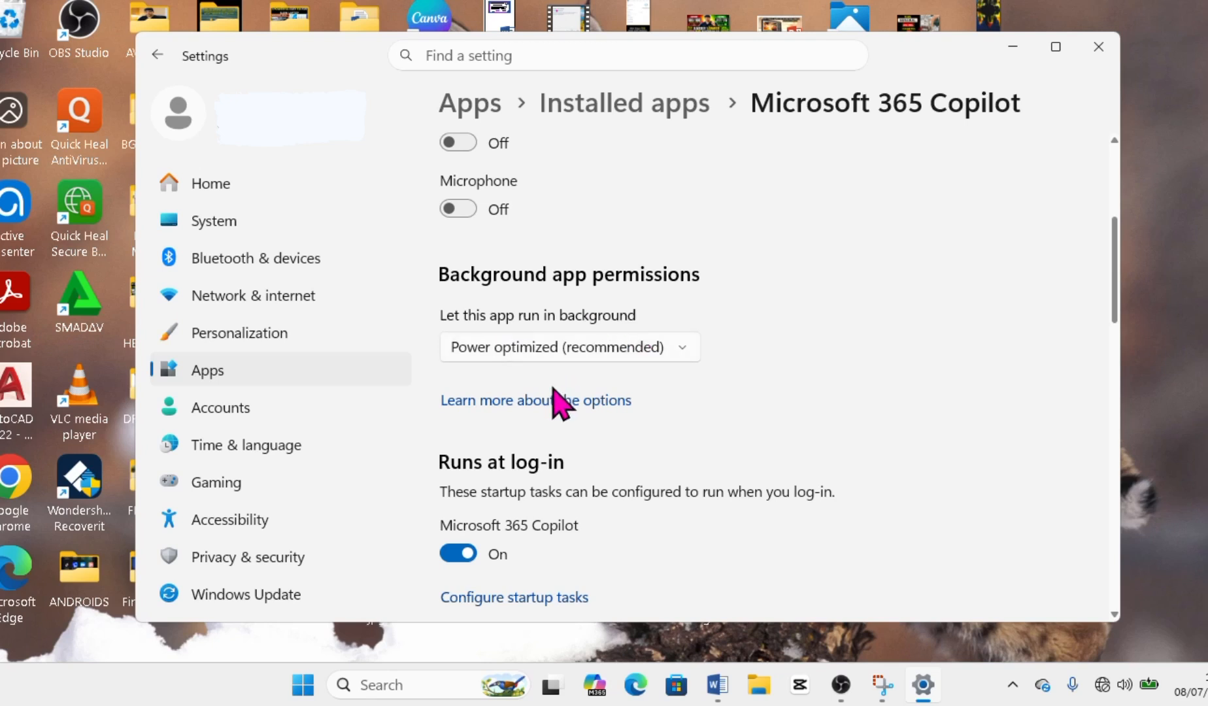
left_click(602, 353)
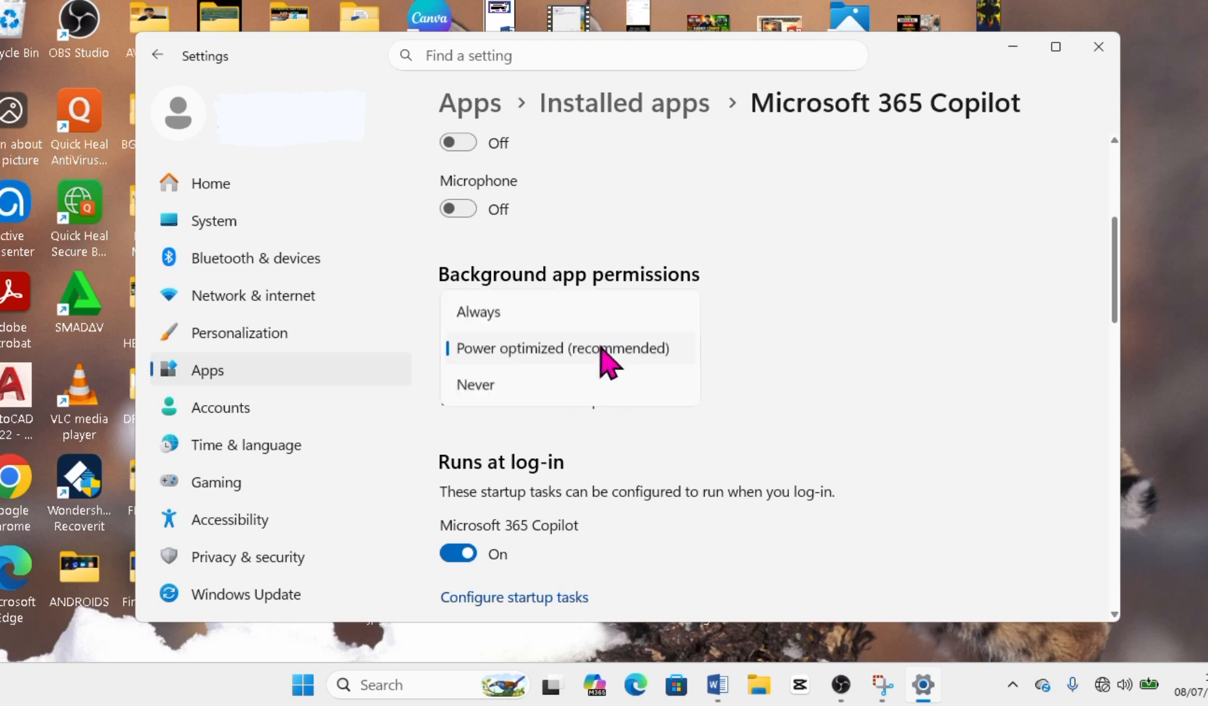
left_click(495, 390)
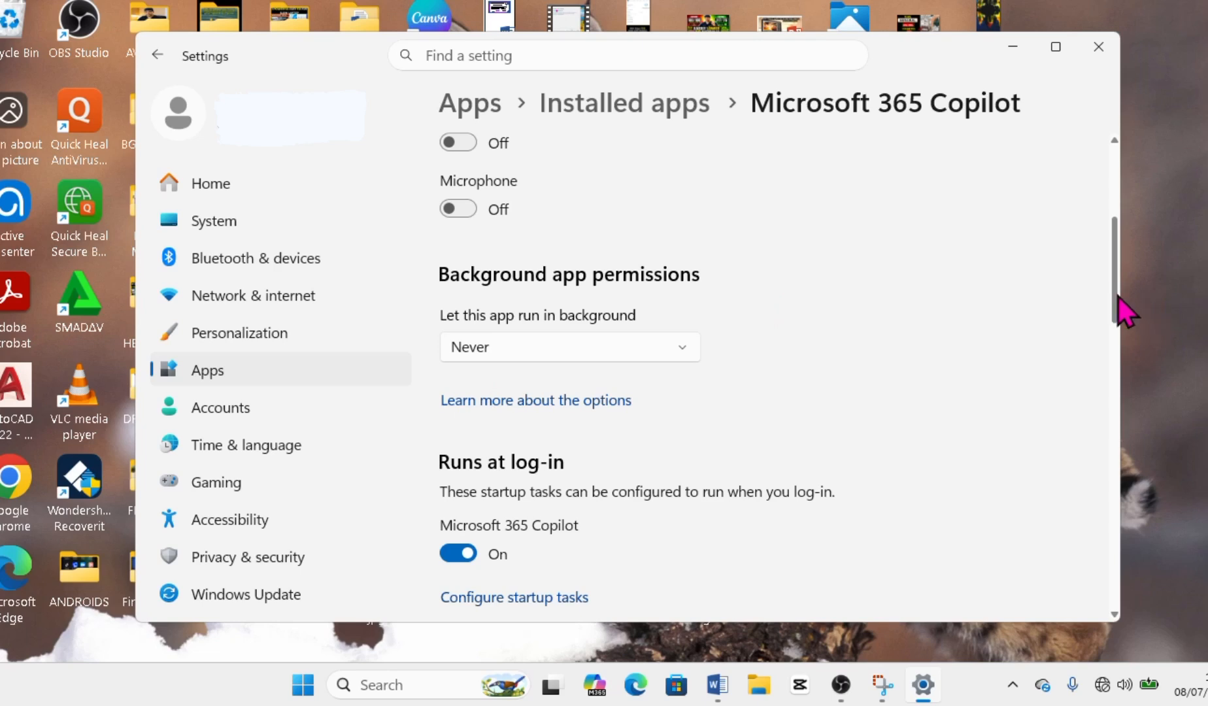
left_click_drag(1118, 296, 1070, 206)
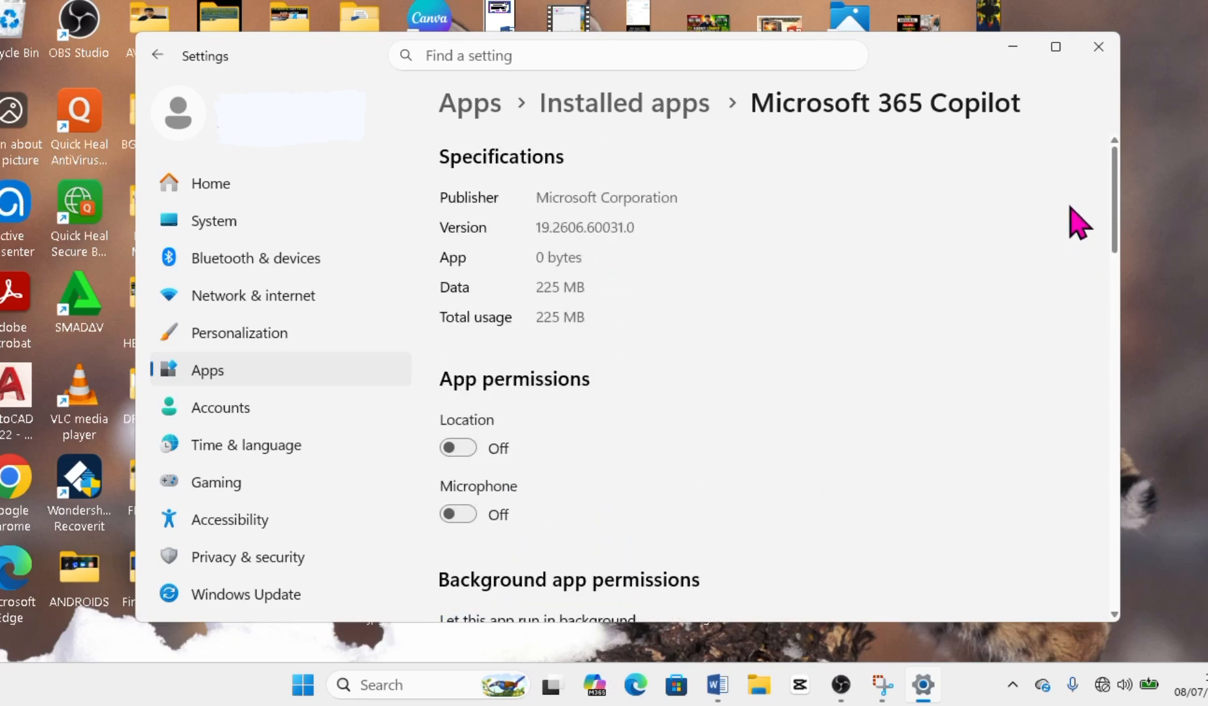
Return to the installed apps and check the options for Microsoft Edge and the advanced options of Microsoft Edge For Game Bar
left_click(158, 56)
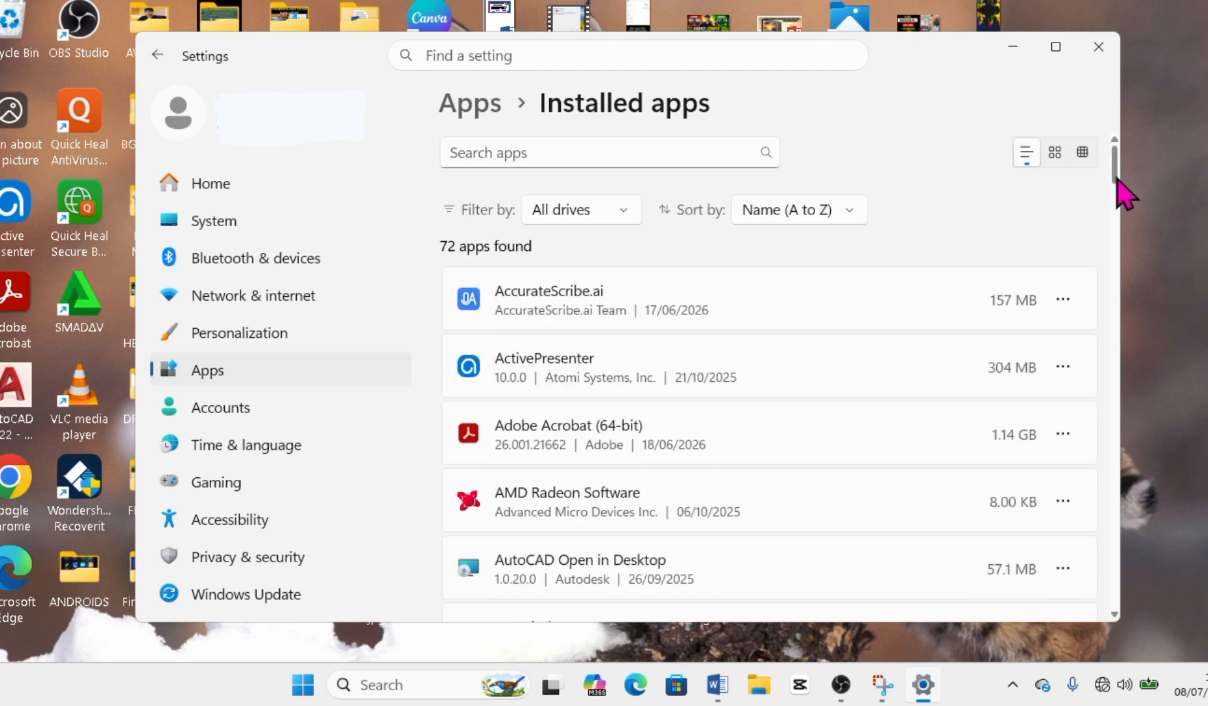
left_click_drag(1116, 180, 1097, 336)
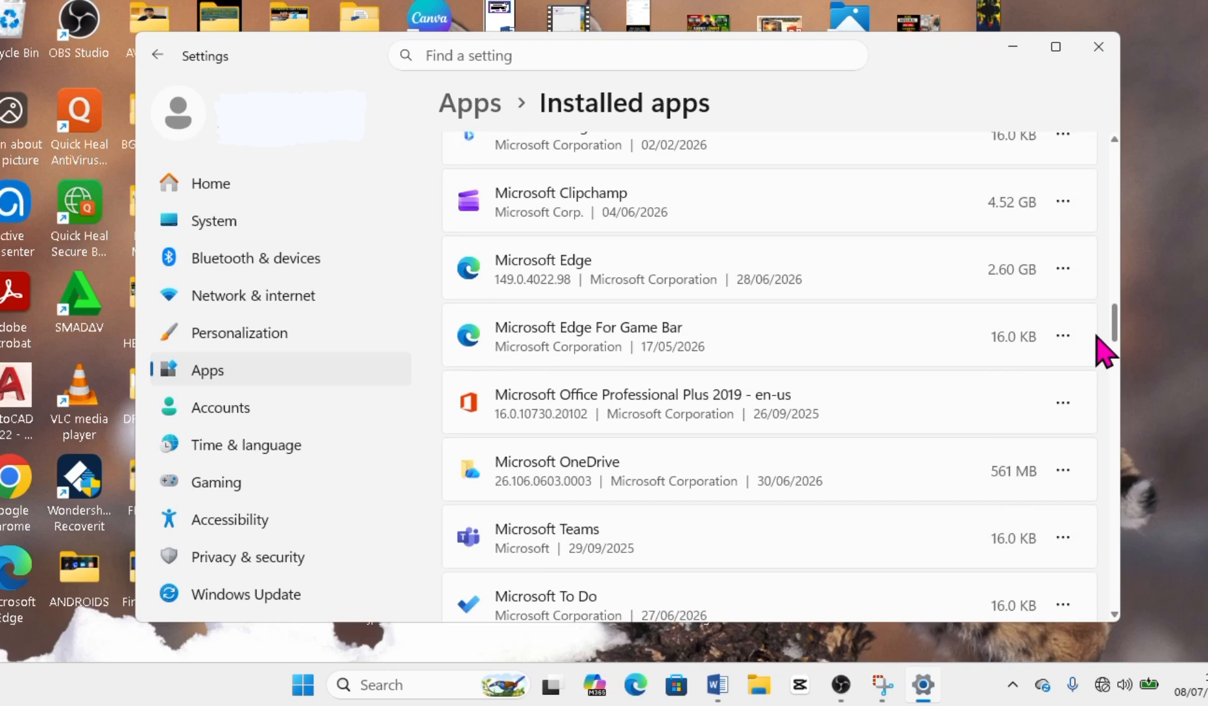
left_click(1065, 268)
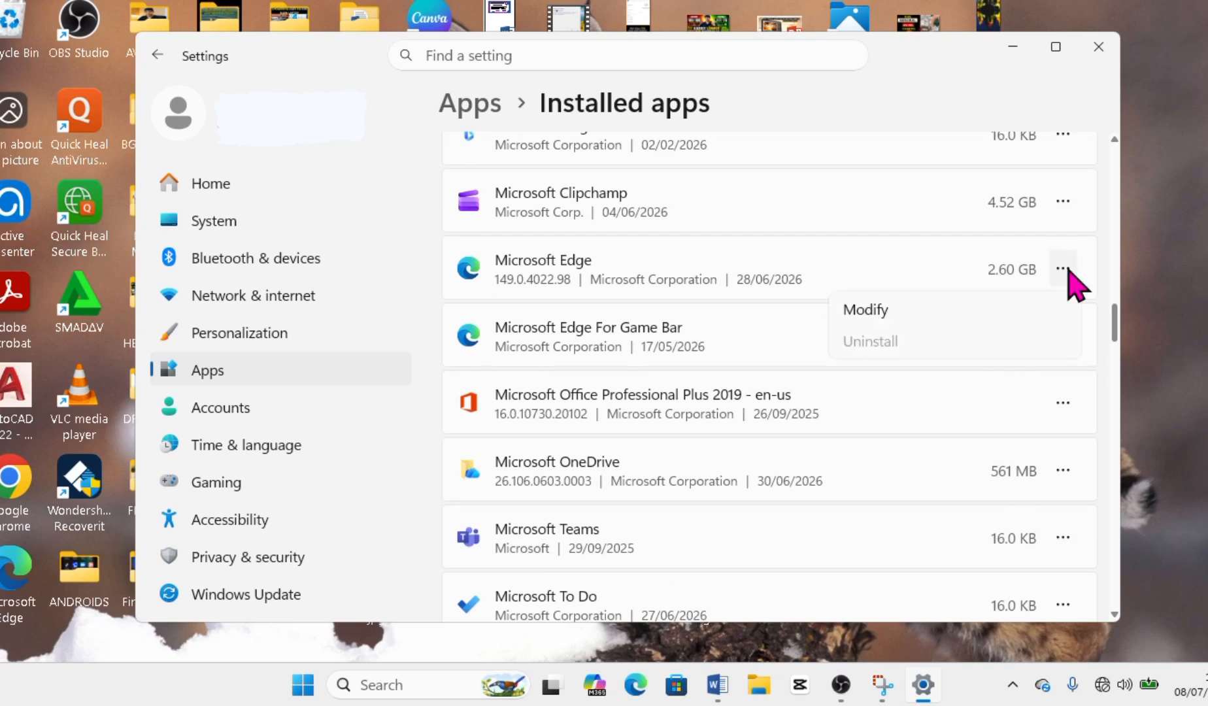
left_click(1116, 318)
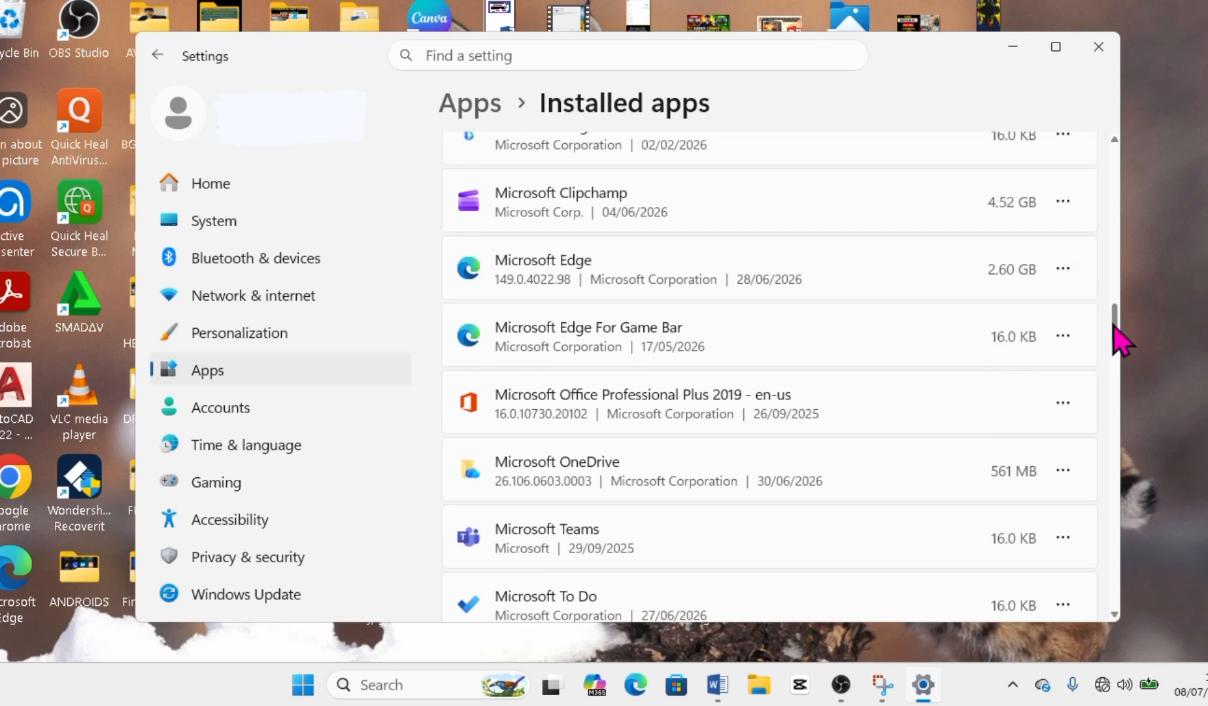
left_click(1063, 337)
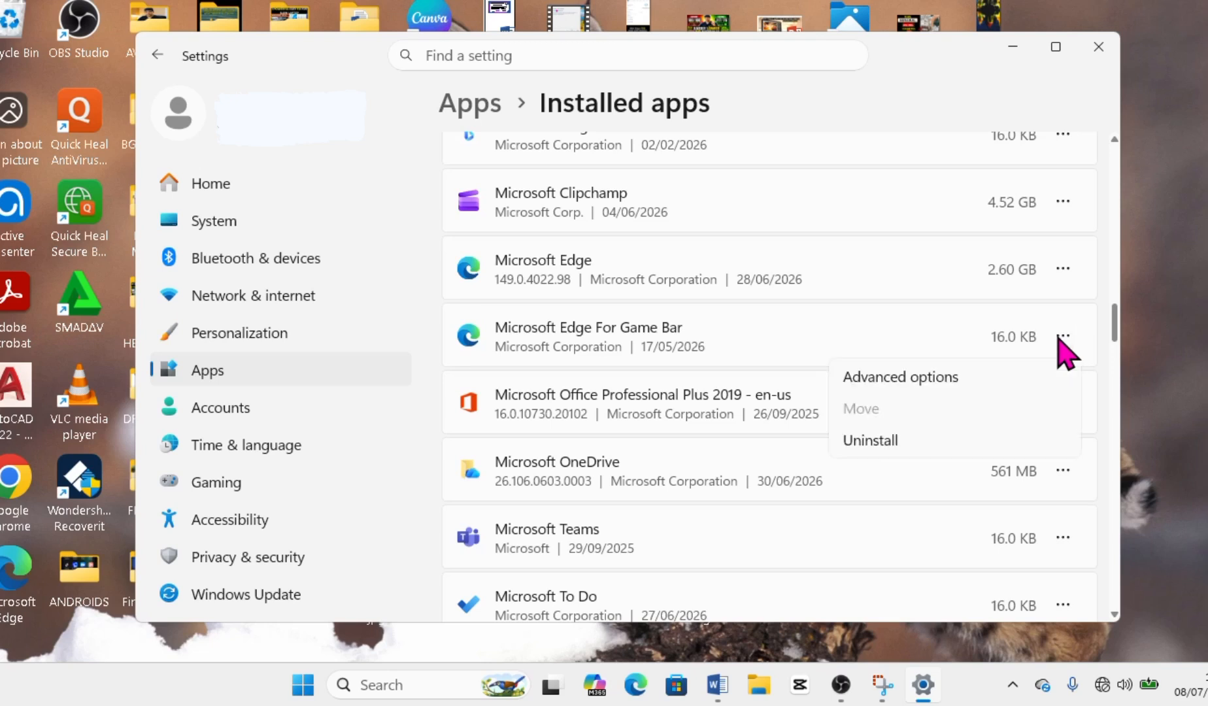
left_click(909, 392)
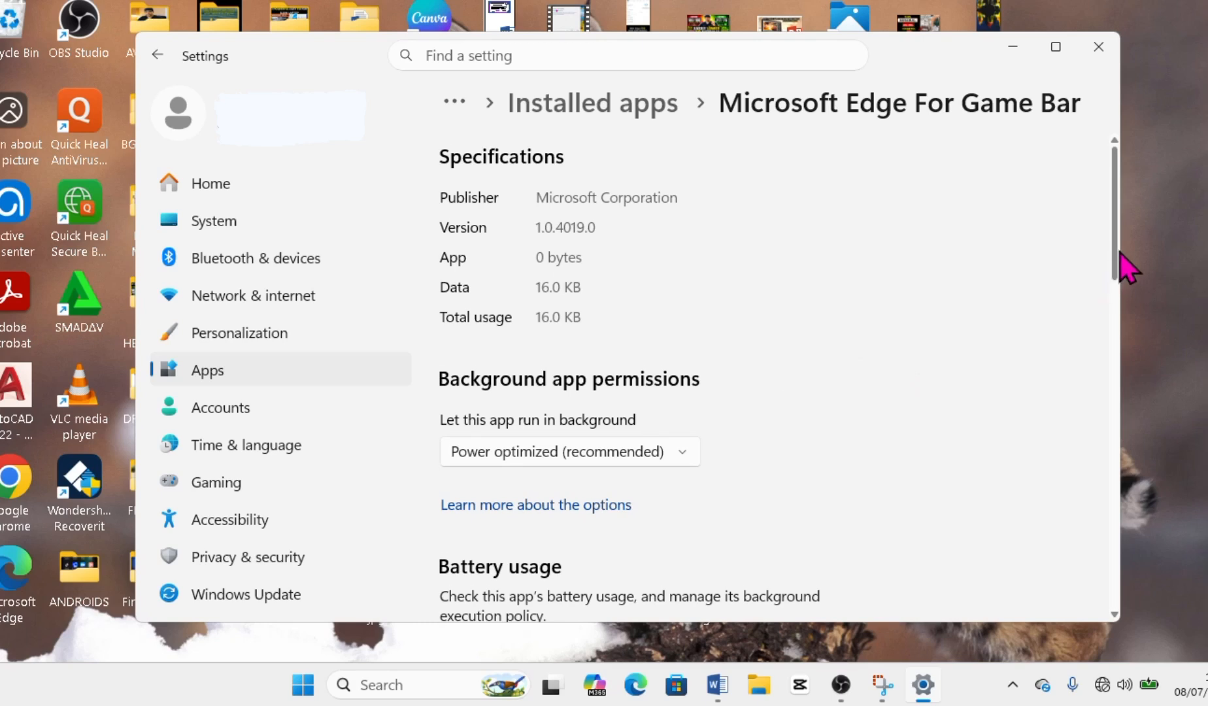
Search Windows for "edit group policy", open the Local Group Policy Editor and widen its window
left_click(398, 686)
type("edit group policy")
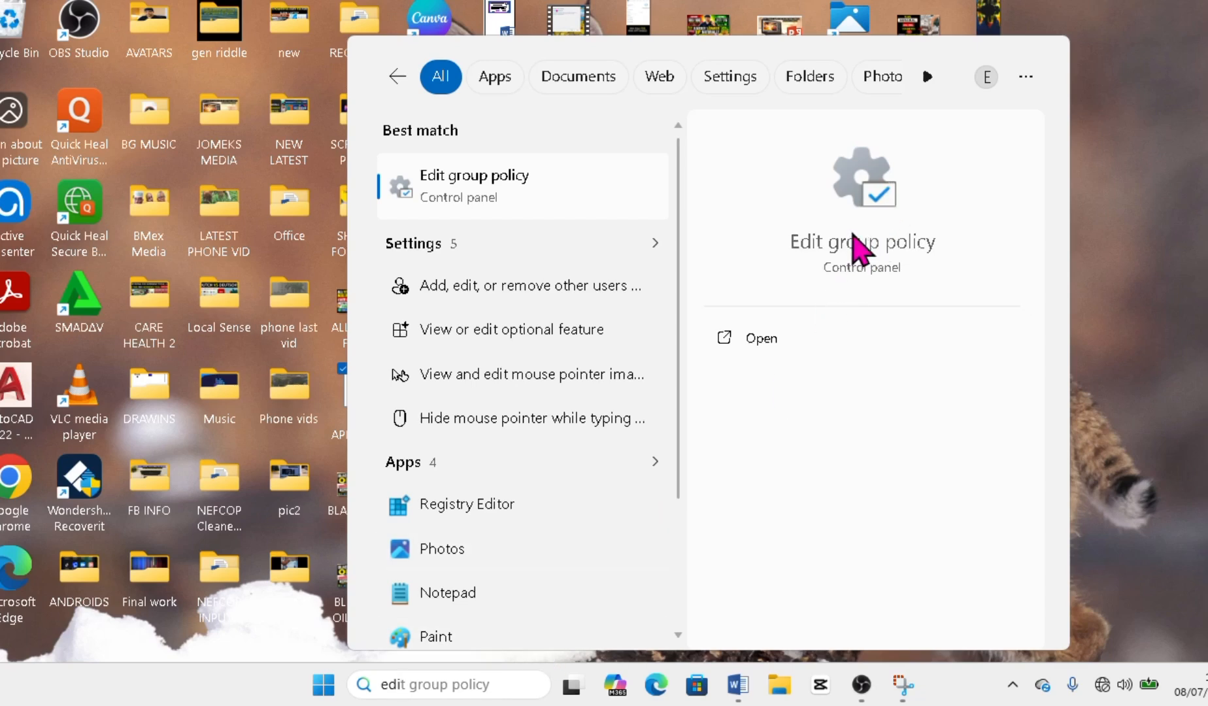
left_click(761, 340)
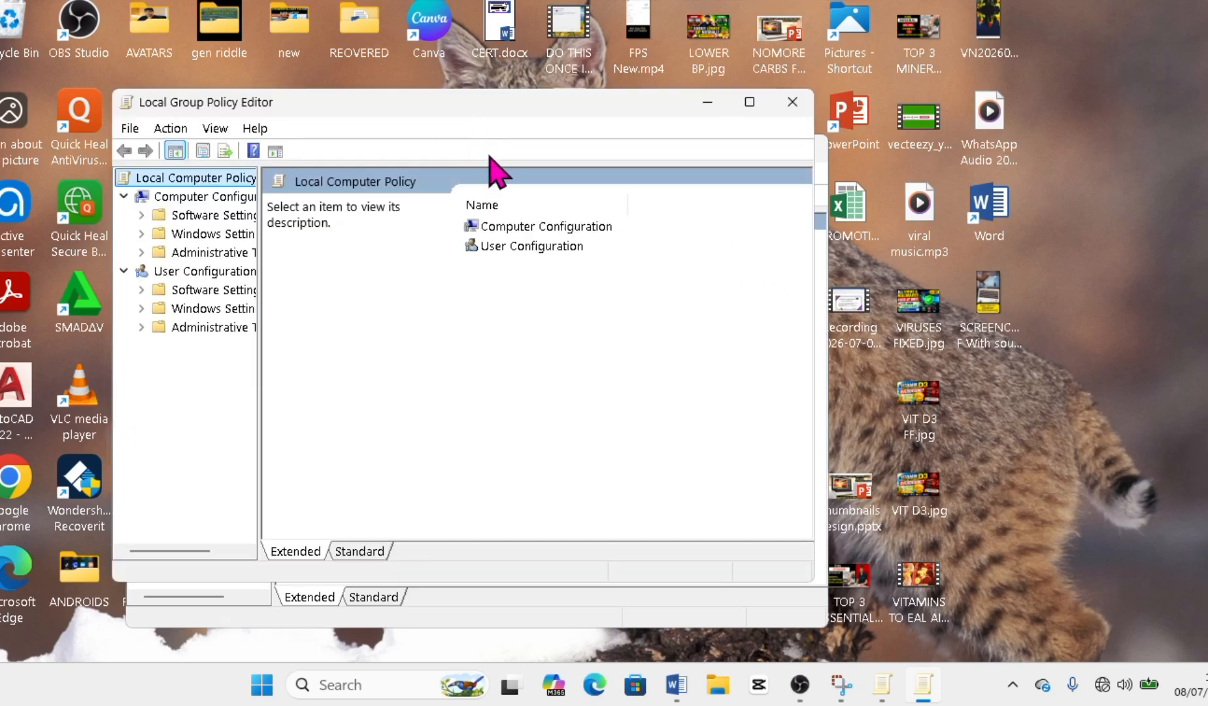
left_click_drag(812, 311, 970, 311)
Open the App Privacy policies under Computer Configuration, Administrative Templates, Windows Components
left_click(198, 198)
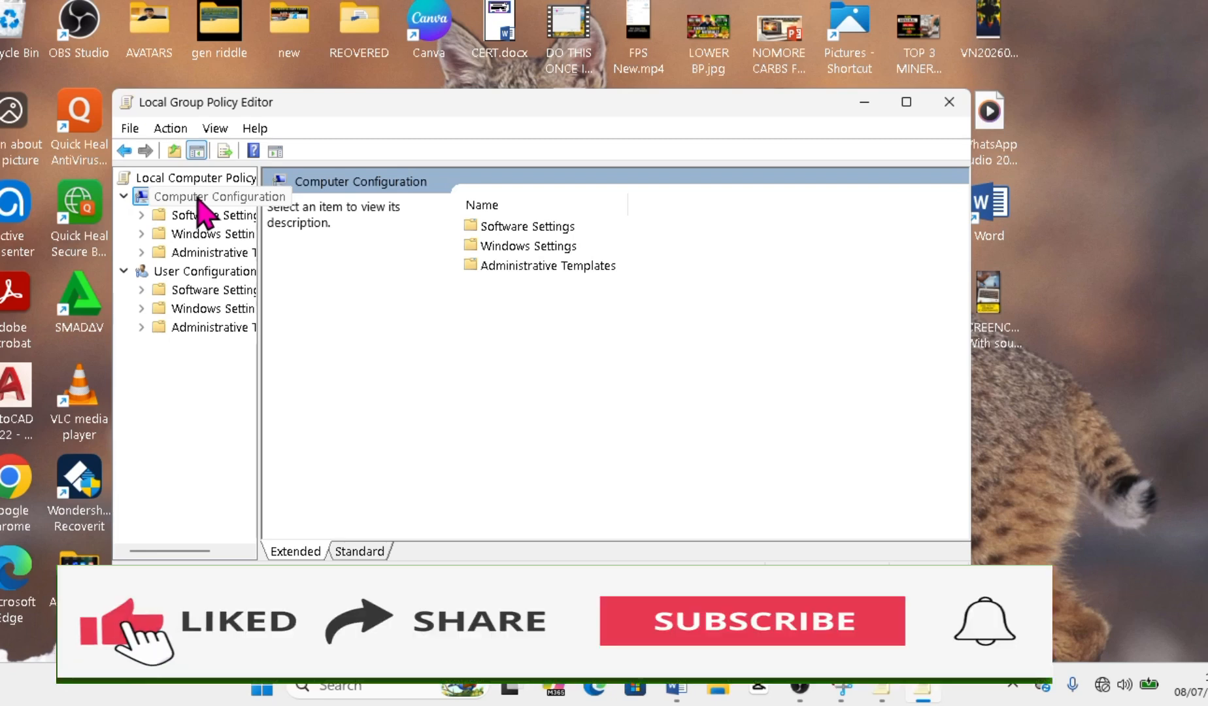
double_click(226, 253)
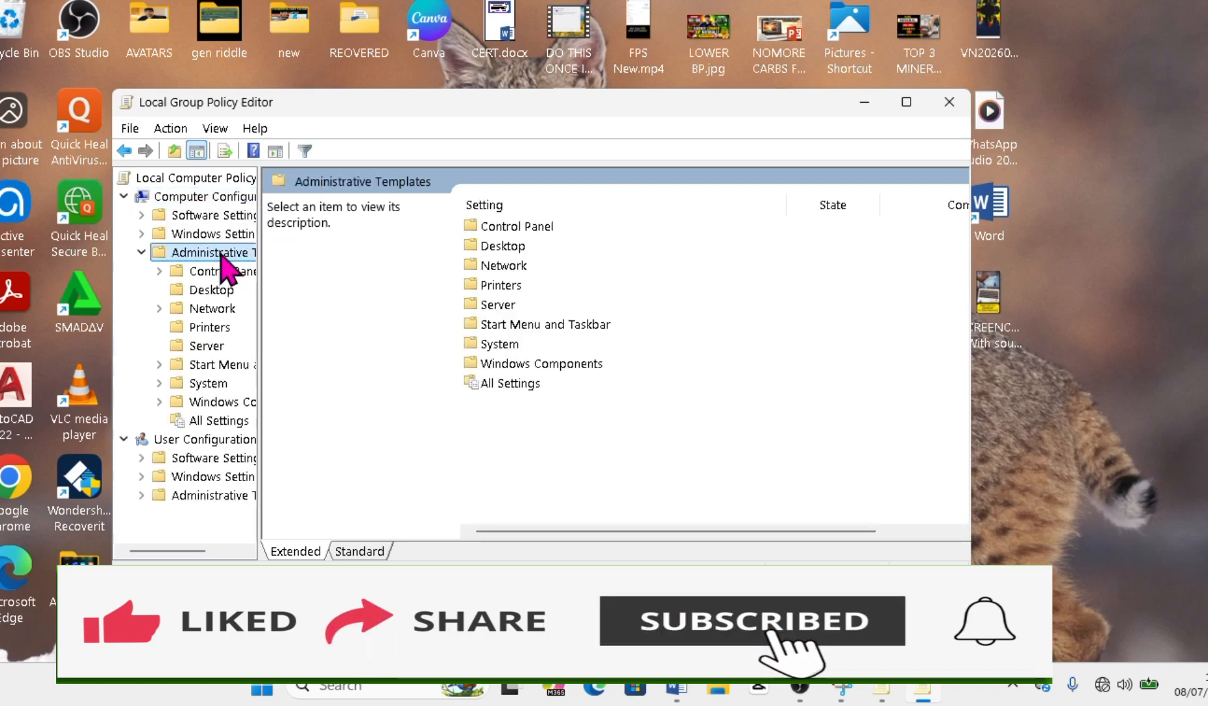
double_click(510, 363)
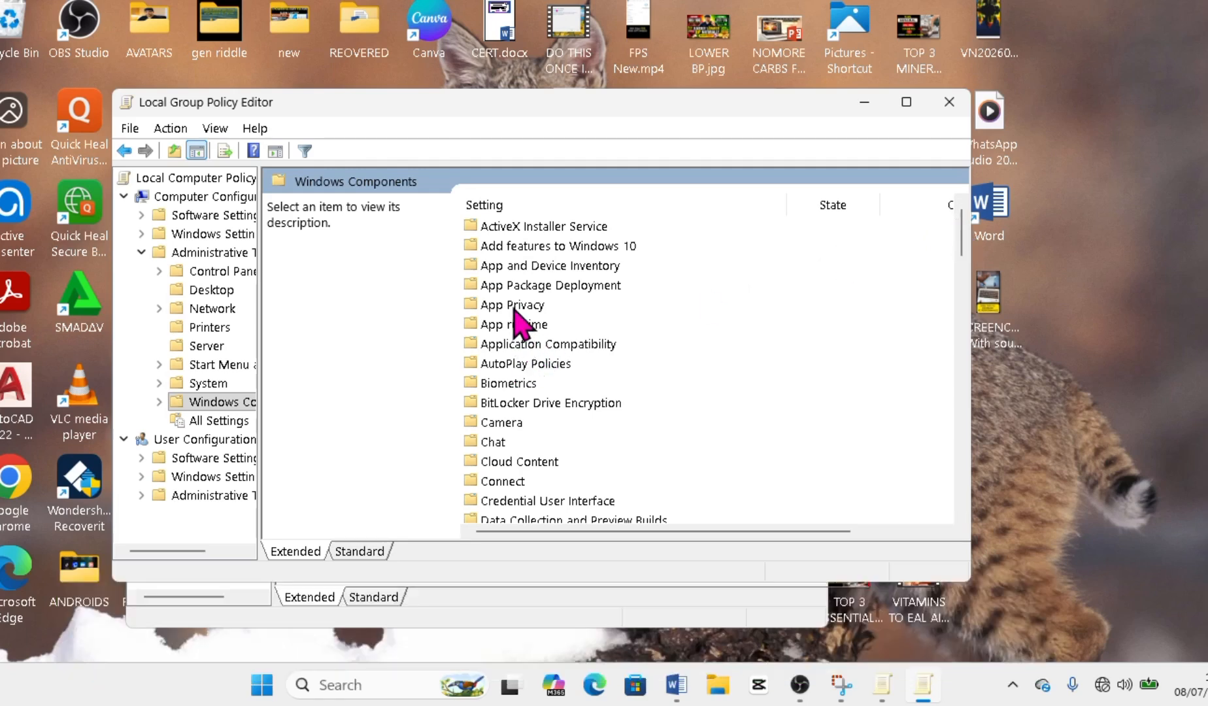
double_click(500, 305)
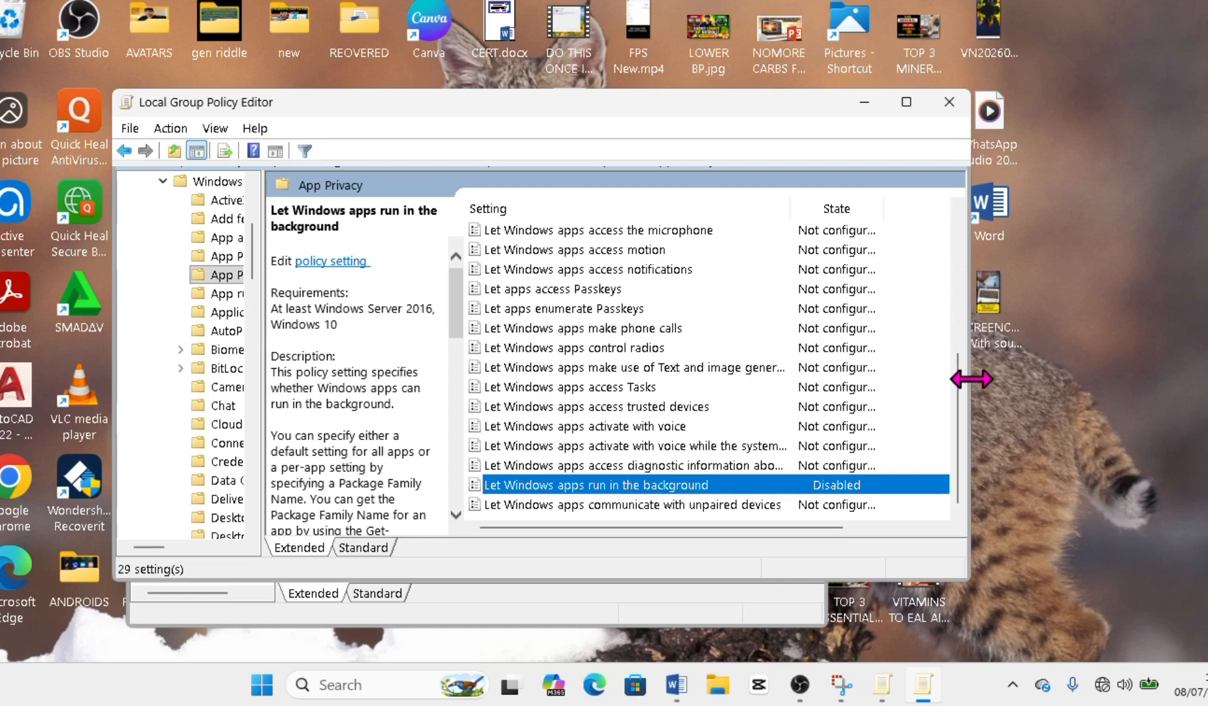
Enable the policy "Let Windows apps run in the background" with Force Deny as the default for all apps, and apply it
scroll(962, 387, "up", 5)
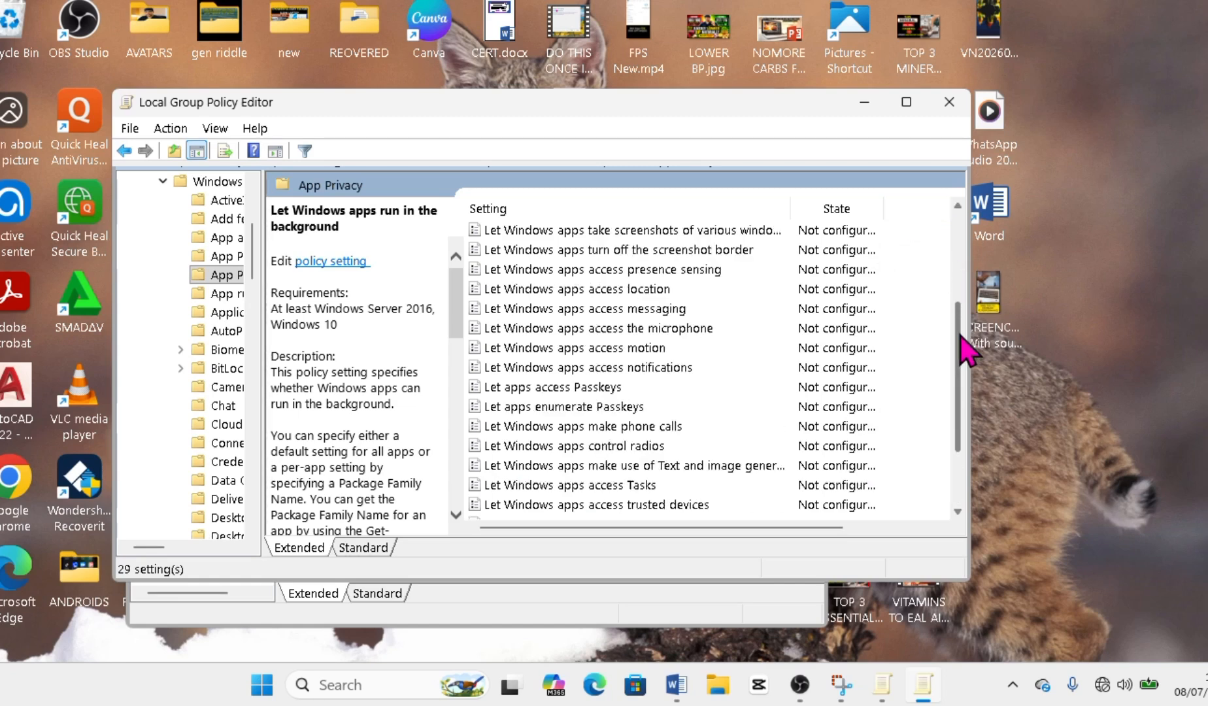
scroll(963, 346, "down", 5)
double_click(823, 485)
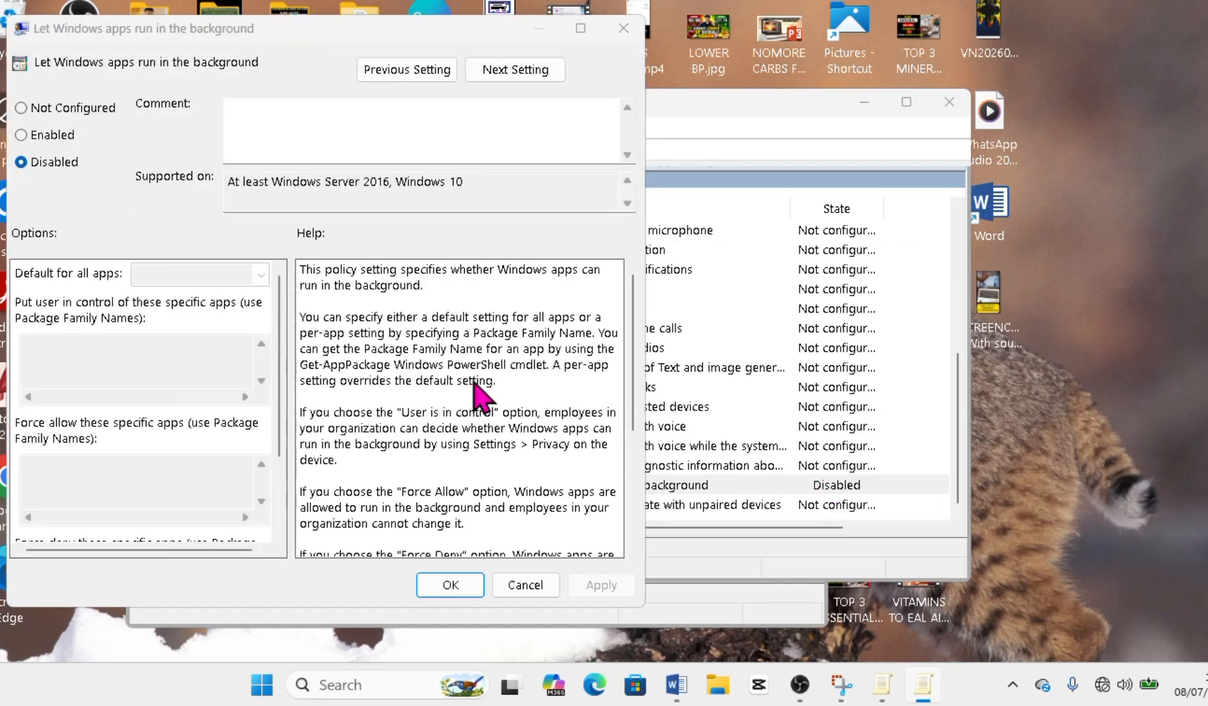
left_click(22, 135)
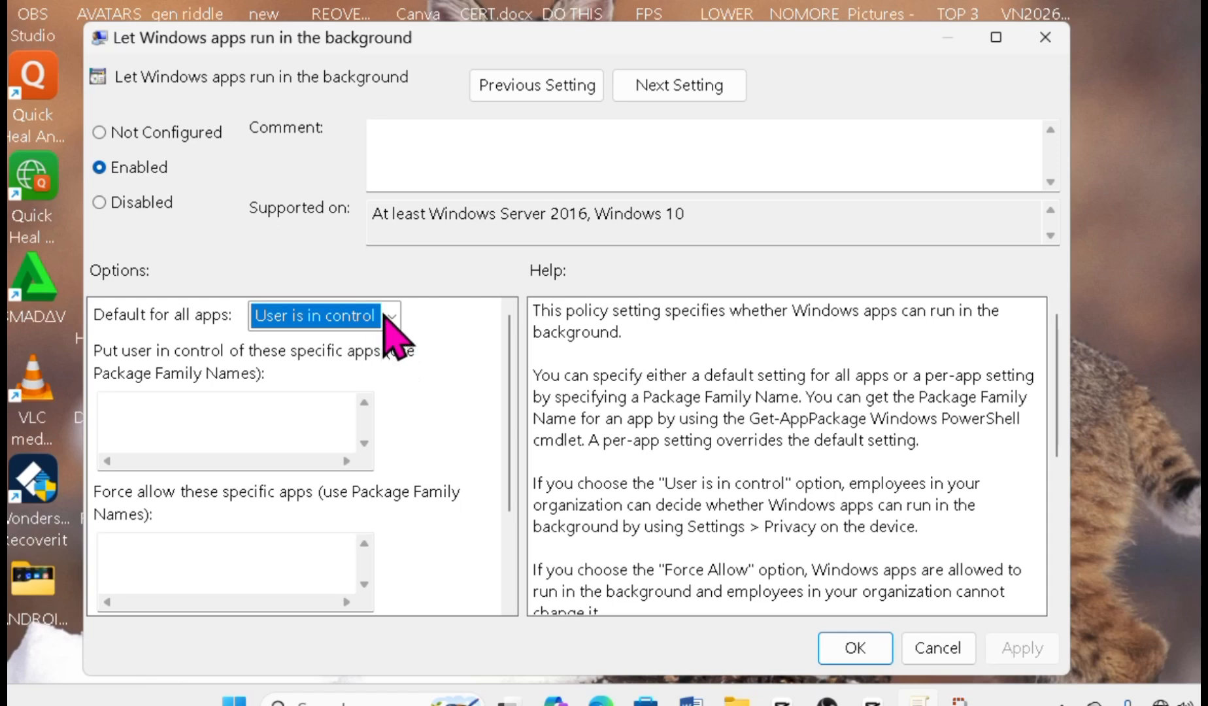
left_click(385, 314)
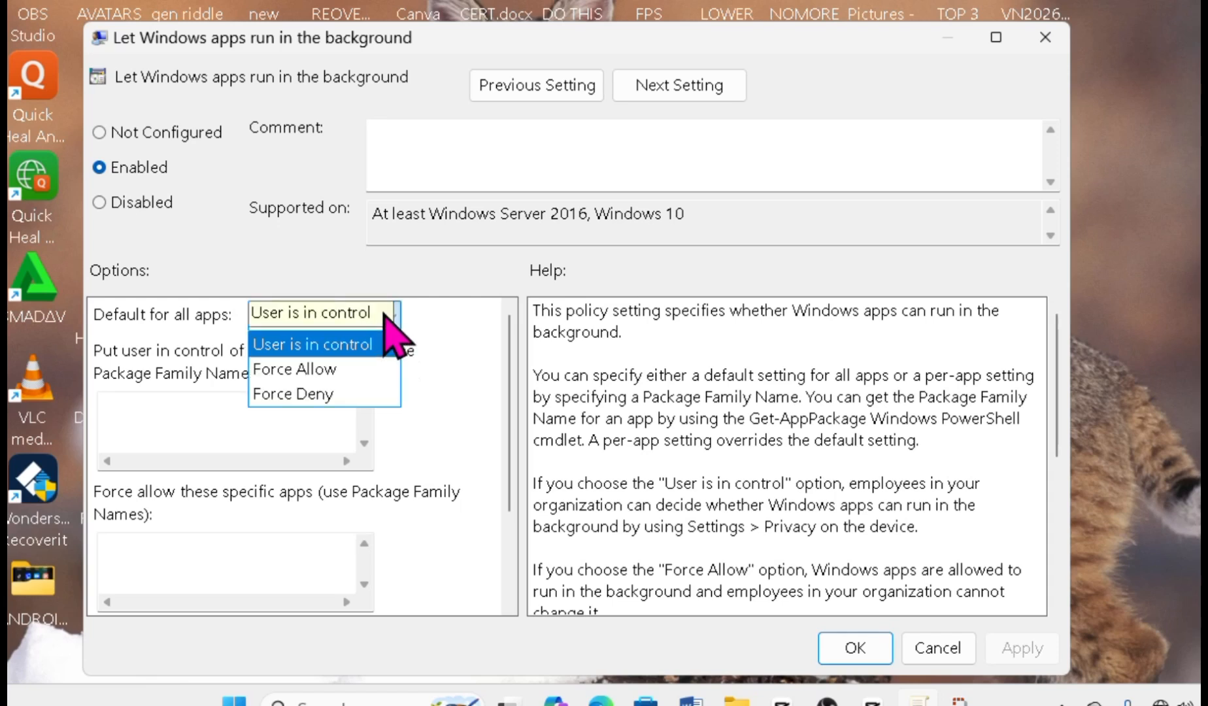
left_click(330, 394)
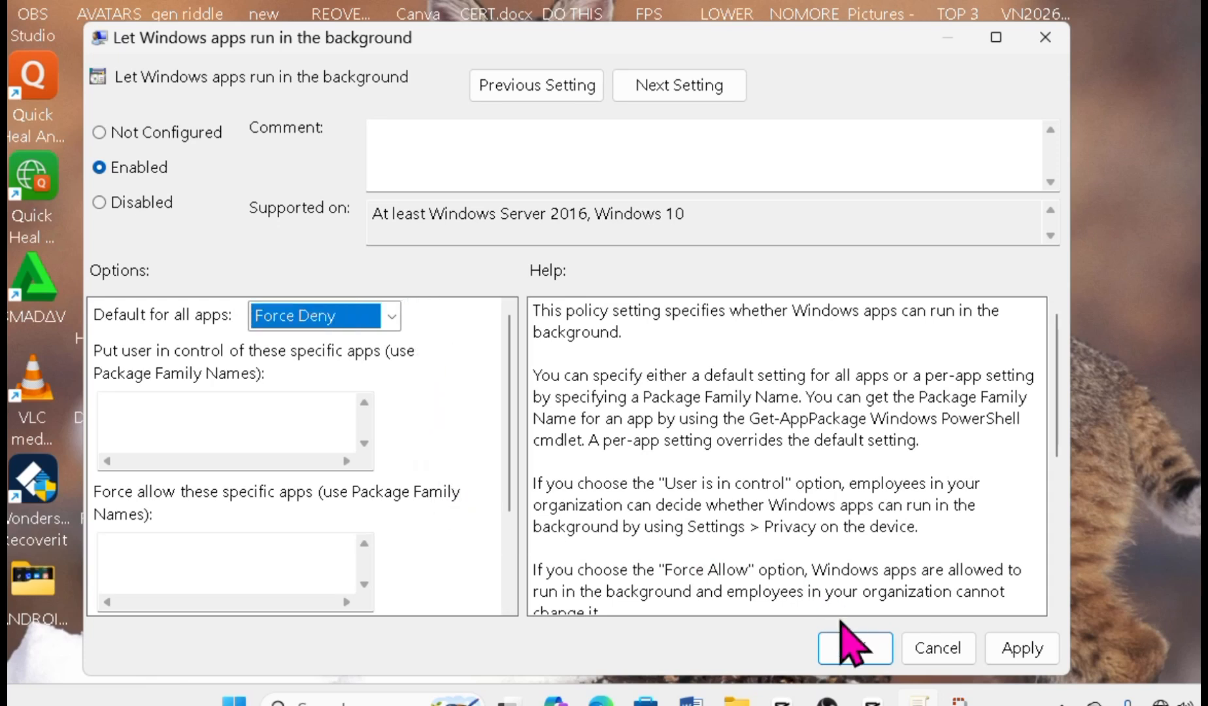
left_click(1024, 648)
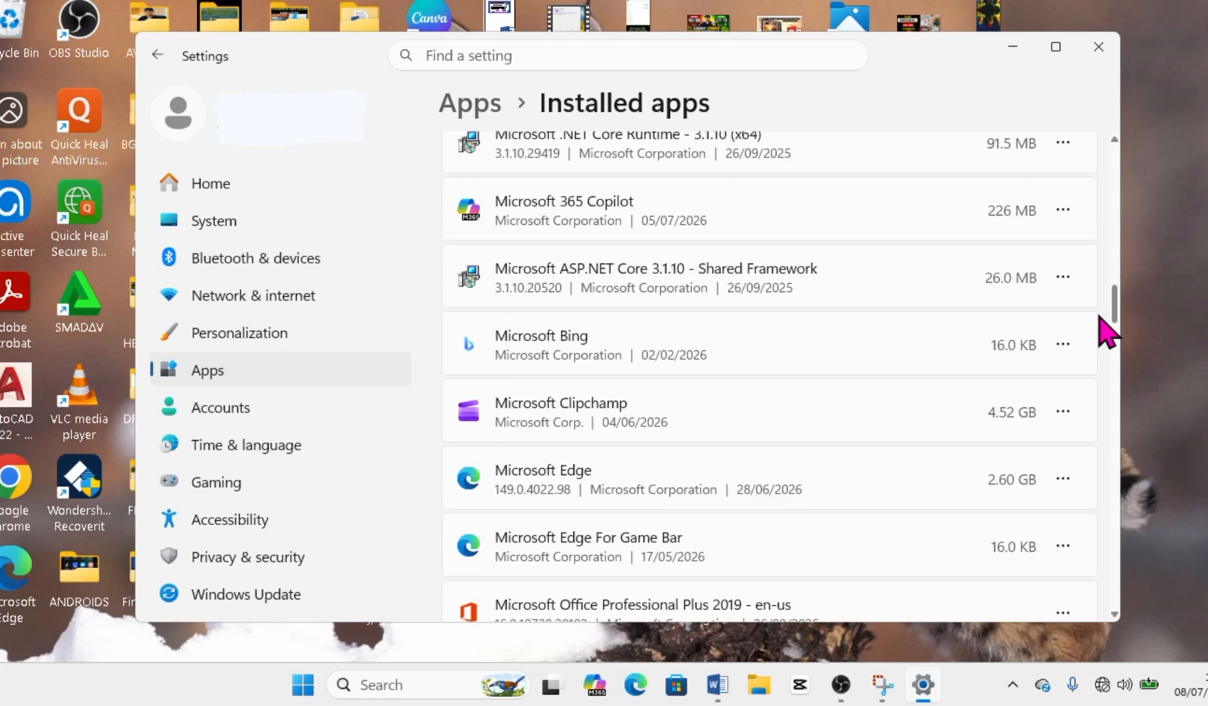
Switch to the installed apps in Settings and compare the options offered for Microsoft Edge and Microsoft Edge For Game Bar
scroll(1104, 329, "down", 5)
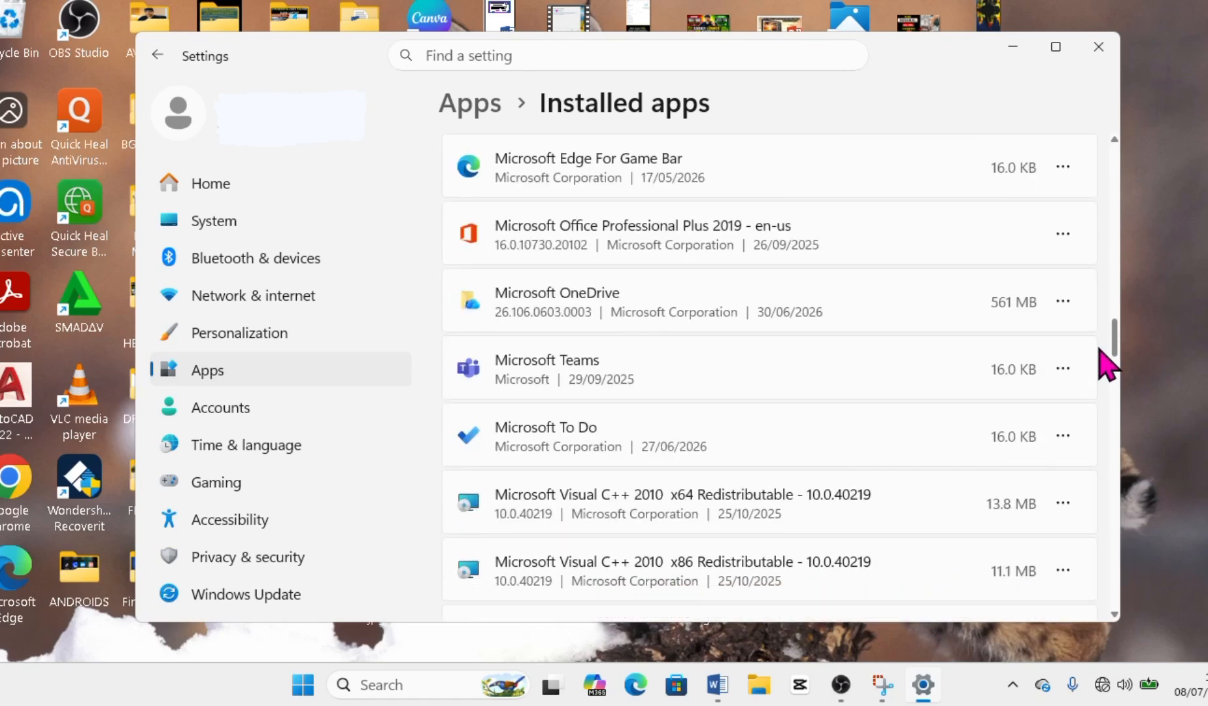
scroll(1099, 351, "up", 3)
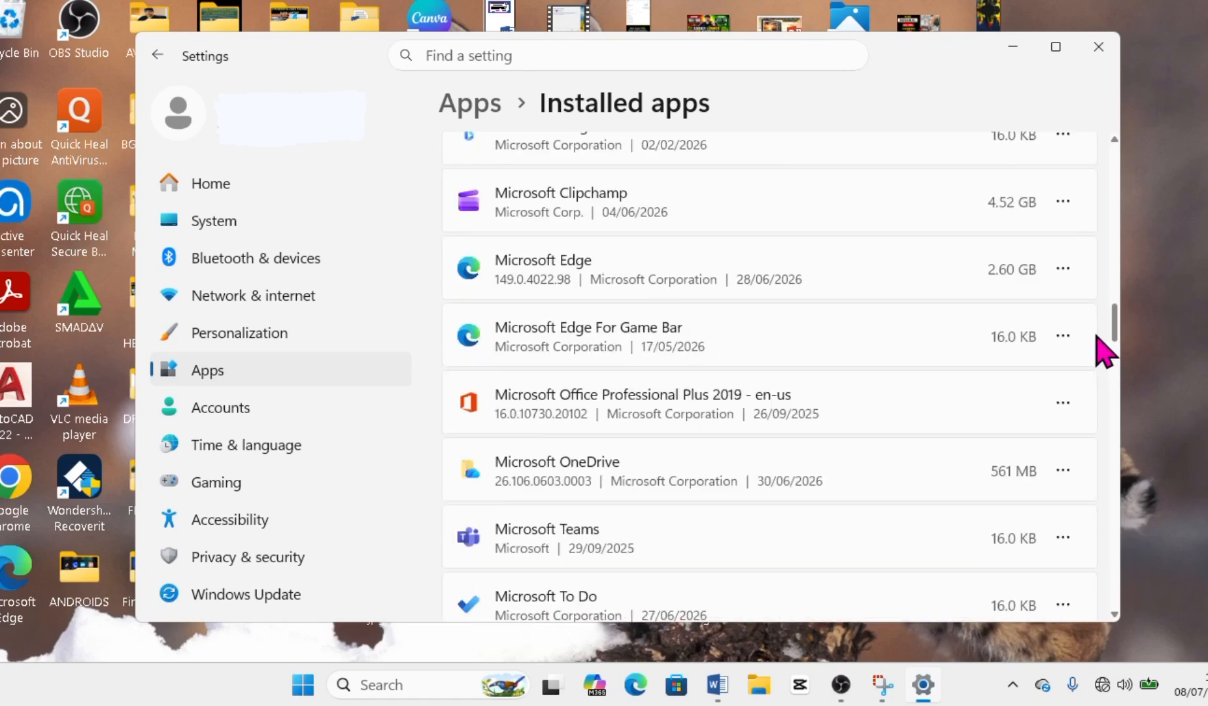
left_click(1065, 269)
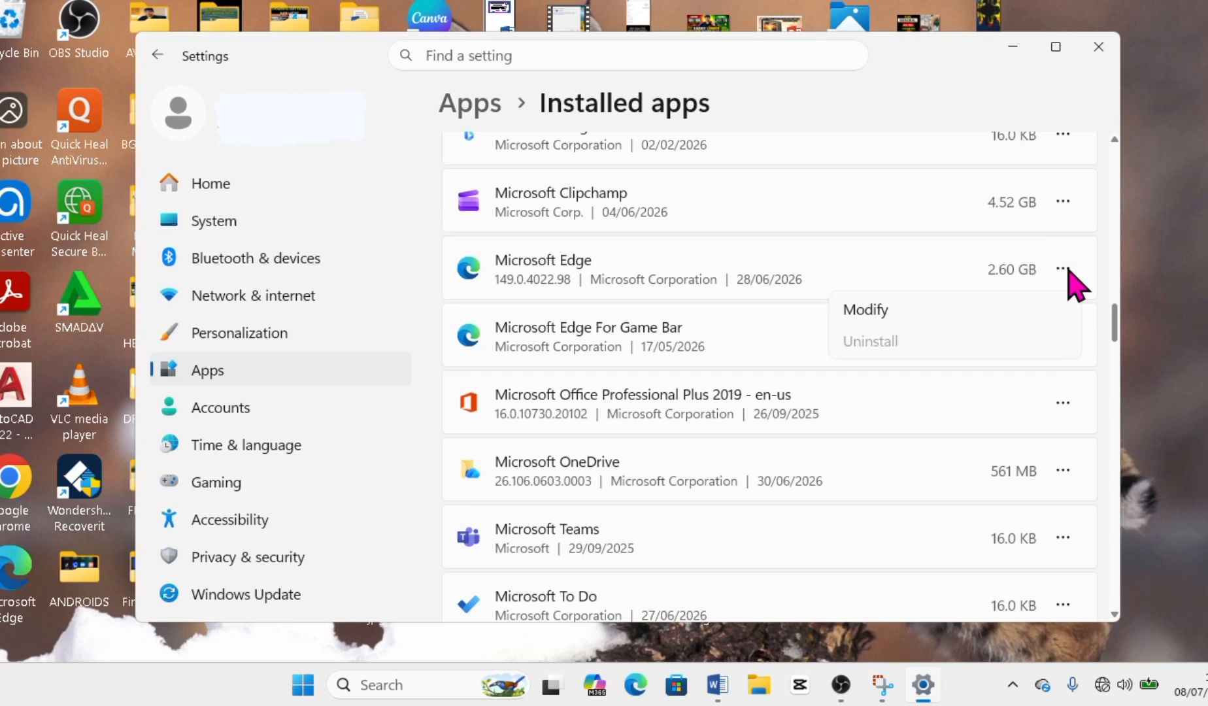
left_click(1116, 320)
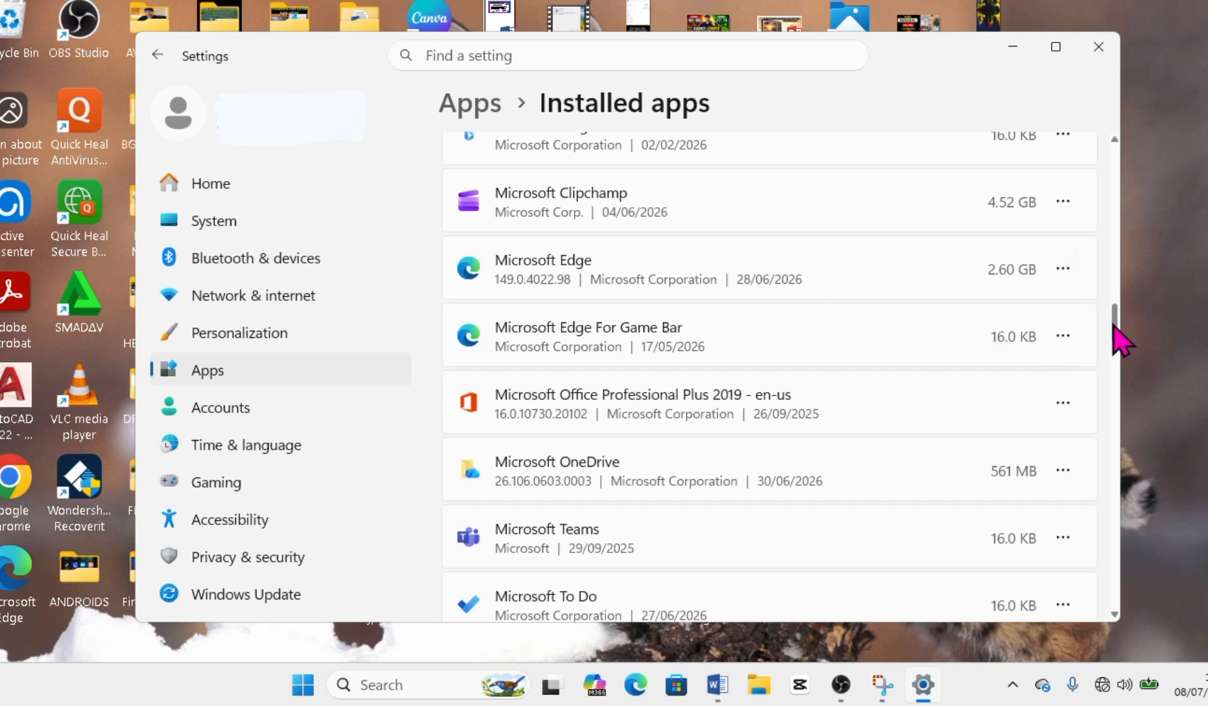
left_click(1063, 338)
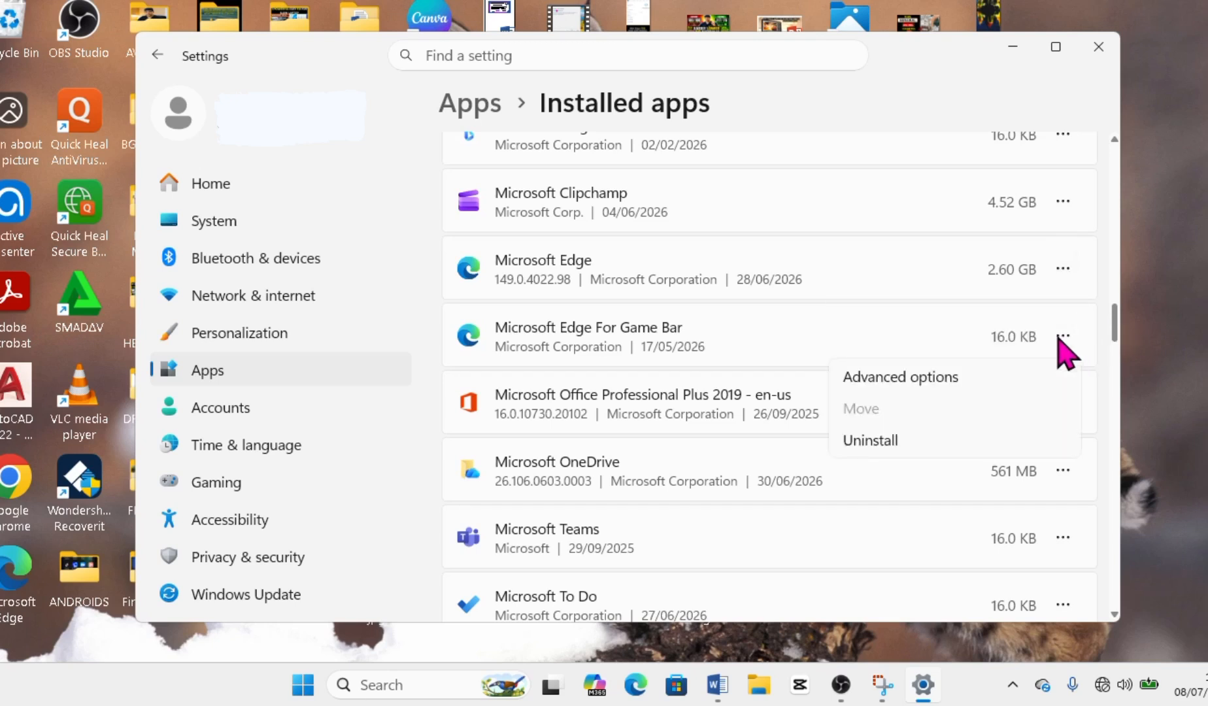
scroll(1106, 328, "up", 3)
scroll(1105, 347, "down", 6)
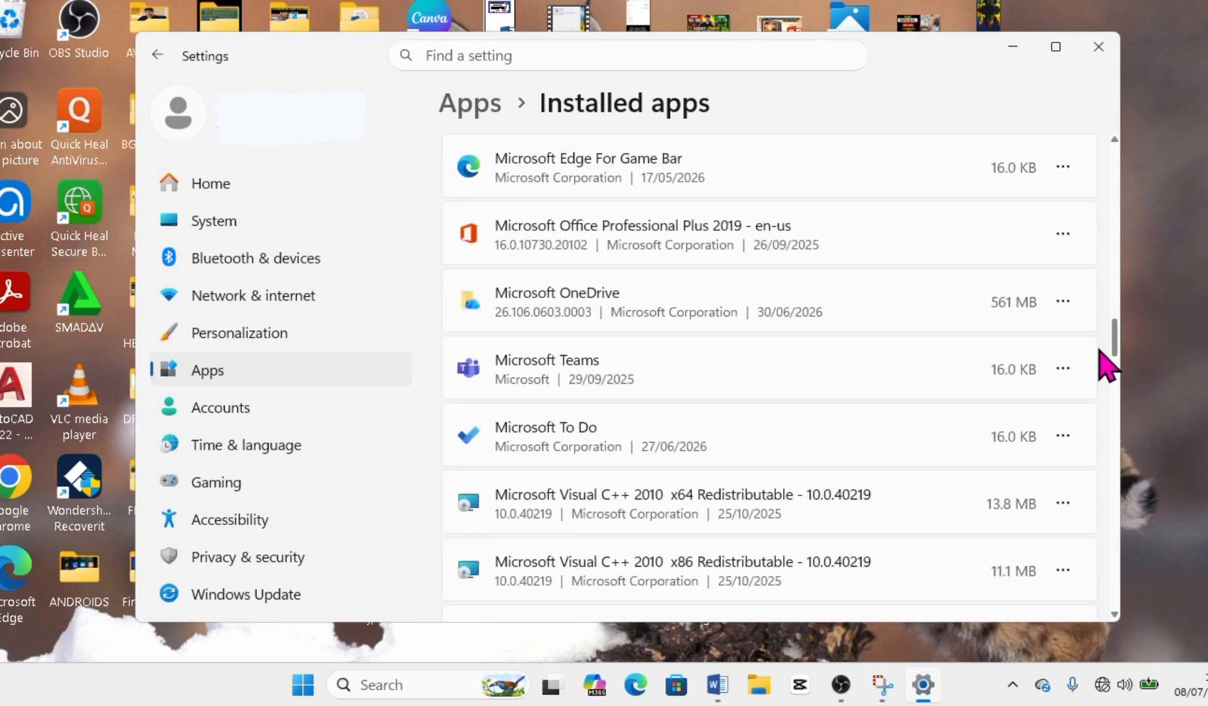
scroll(1105, 356, "up", 3)
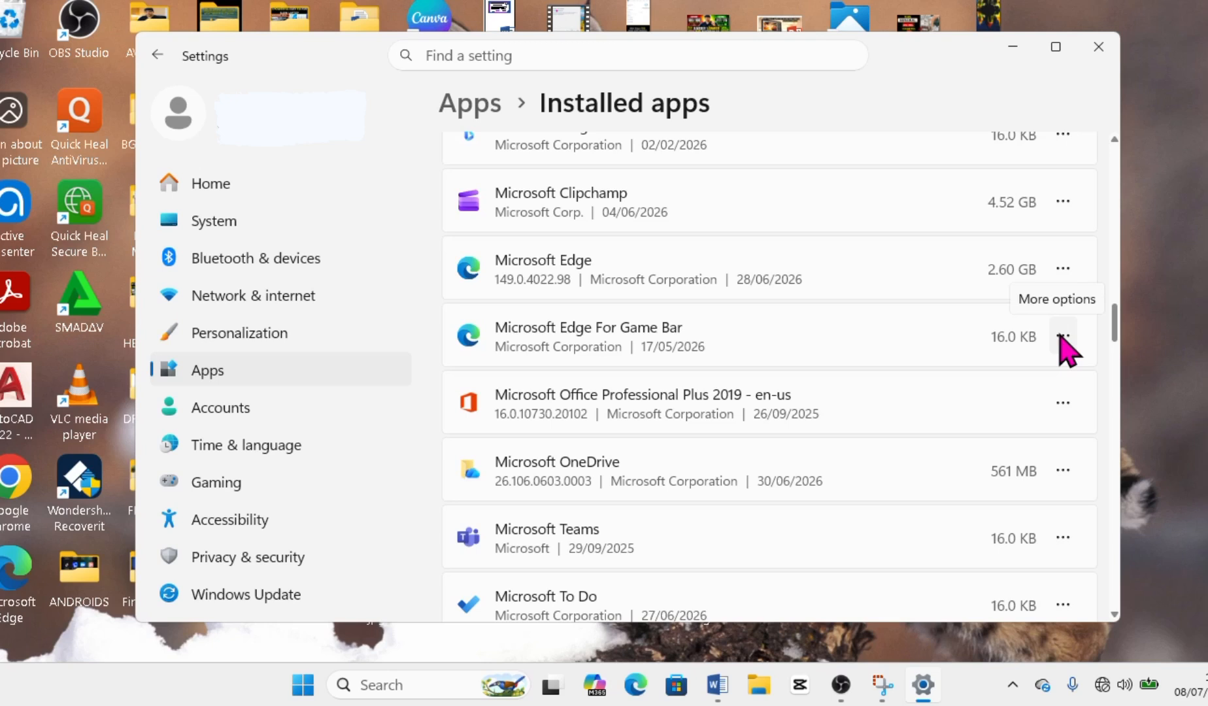
left_click(1065, 269)
left_click(1117, 319)
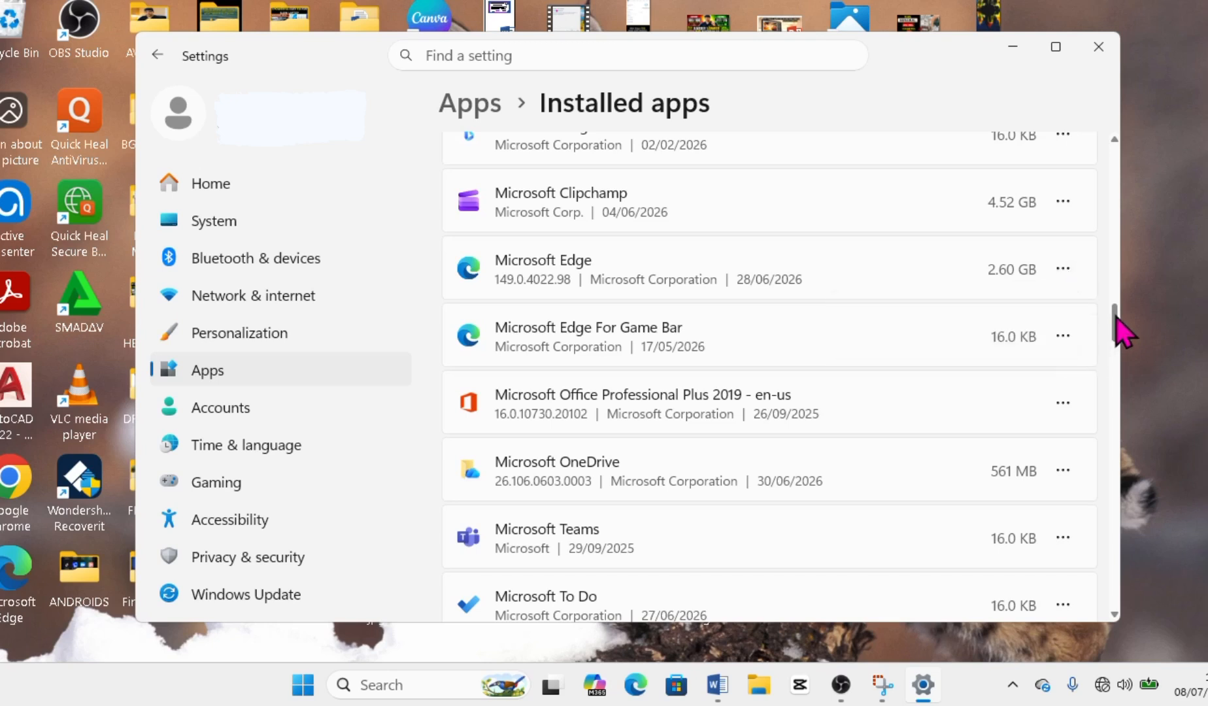
left_click(1063, 338)
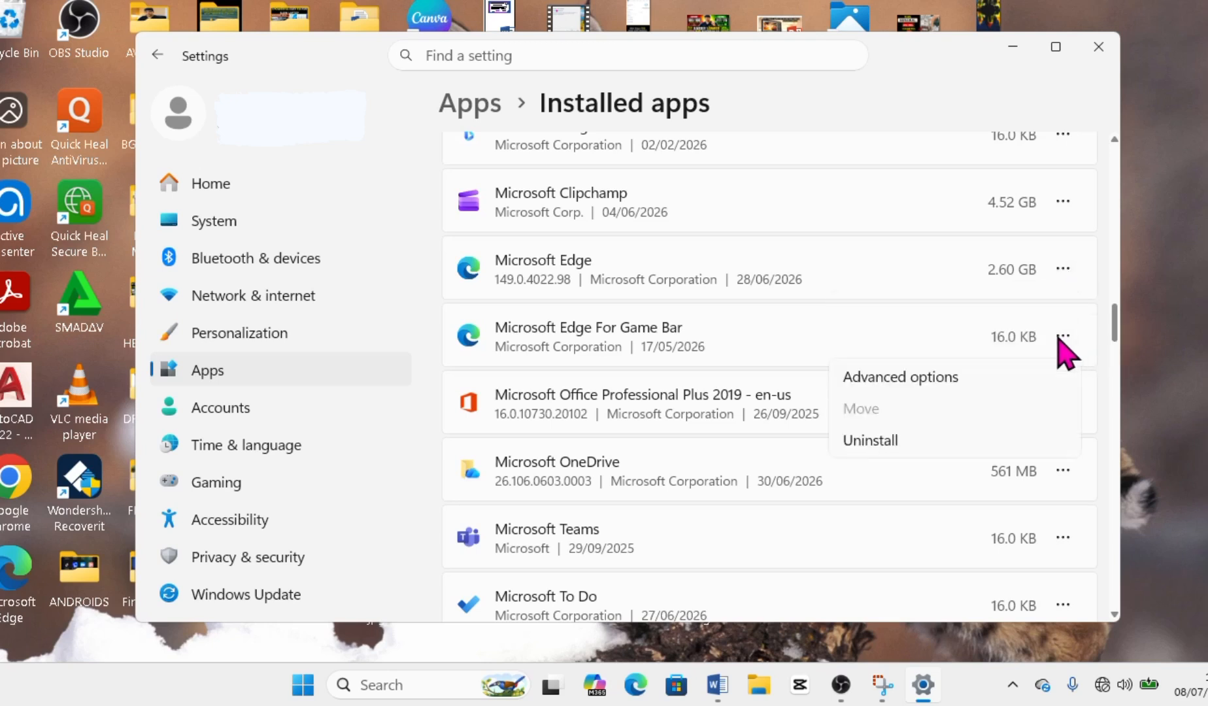
scroll(1100, 319, "up", 3)
scroll(1097, 323, "down", 6)
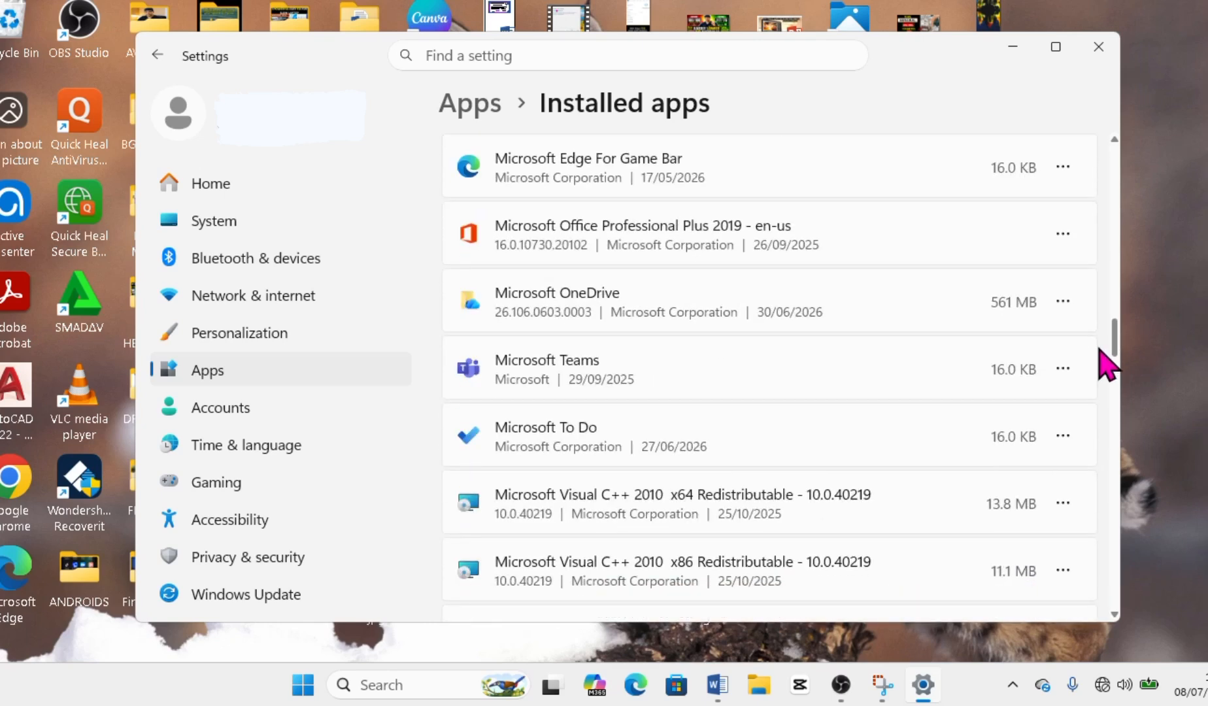
scroll(1099, 348, "up", 3)
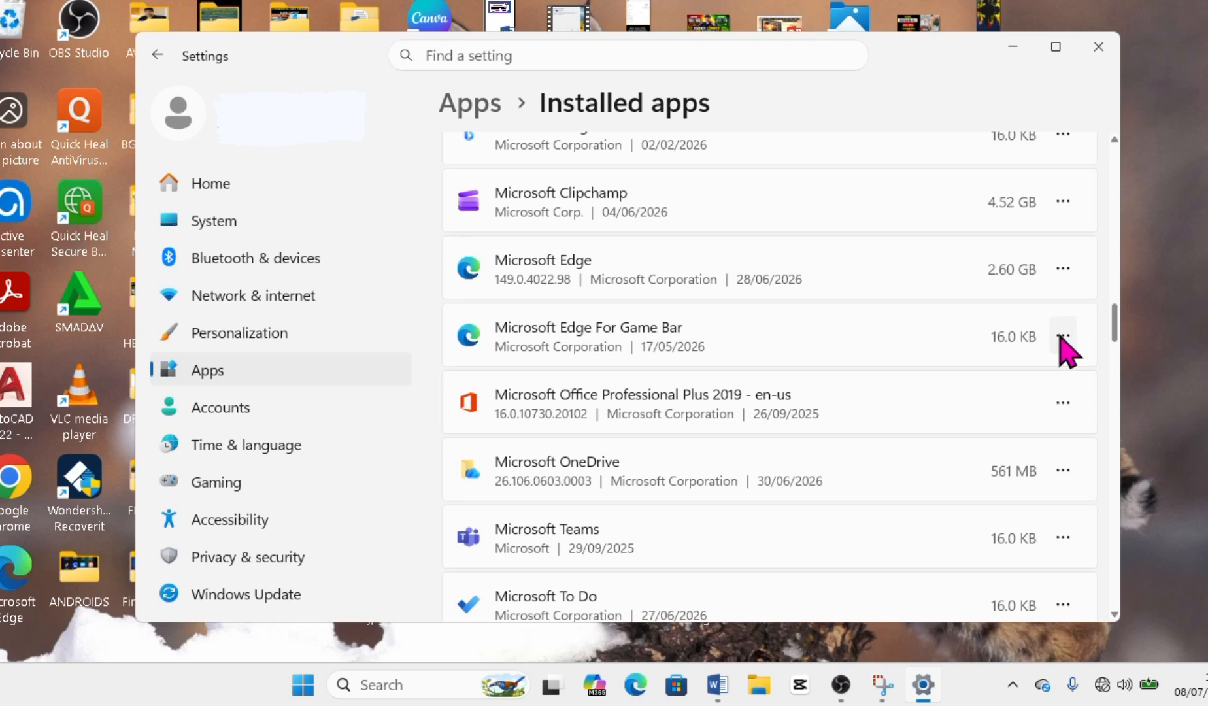
left_click(1063, 269)
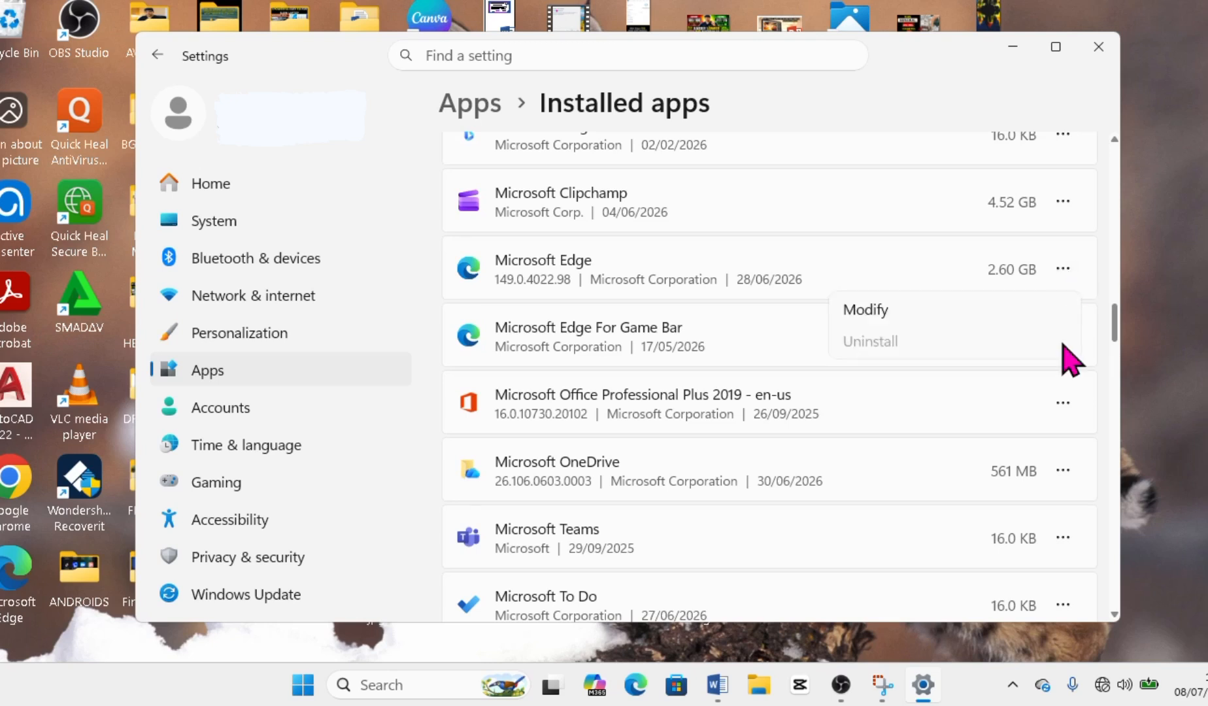
left_click(1116, 320)
left_click(1063, 337)
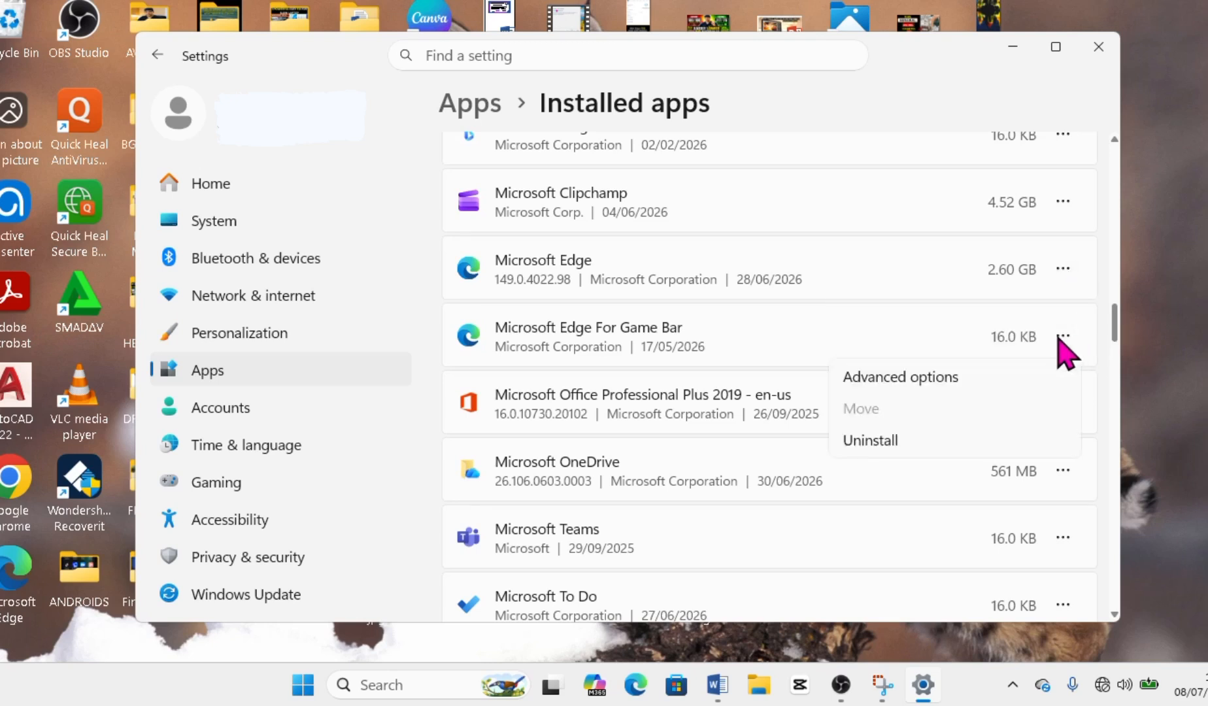
mouse_move(1114, 334)
left_mouse_down()
mouse_move(1099, 314)
mouse_move(1100, 350)
mouse_move(1096, 335)
left_mouse_up()
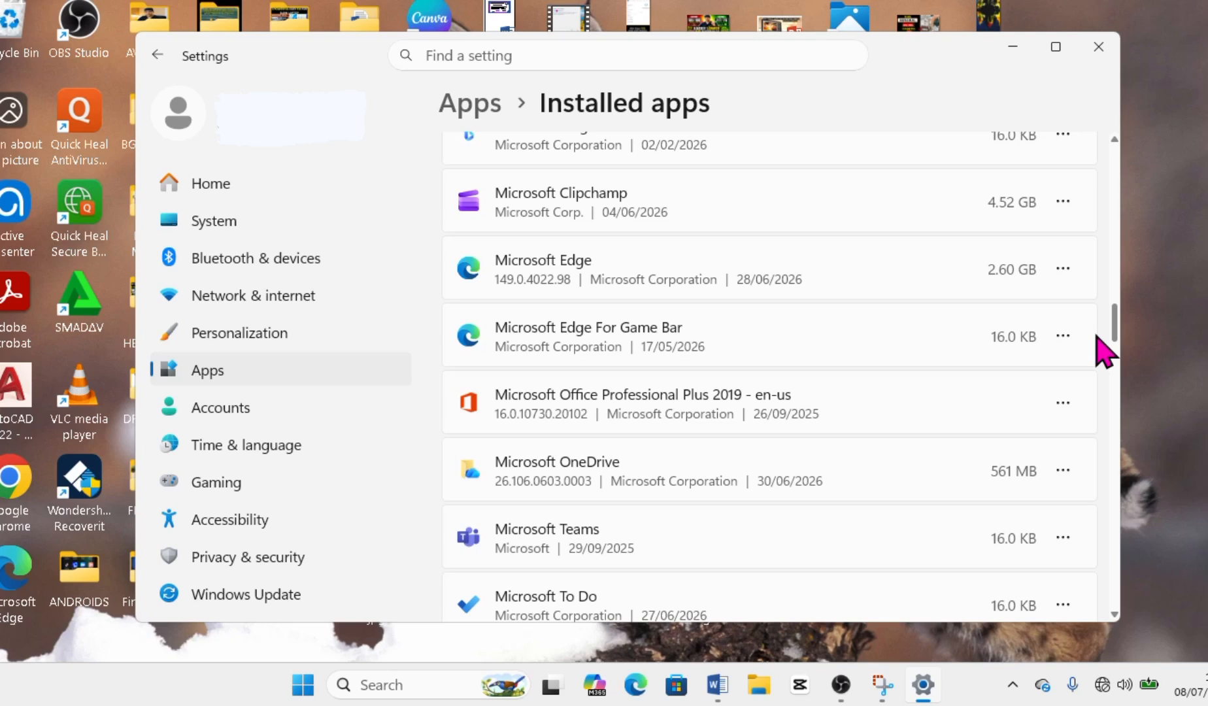
left_click(1064, 269)
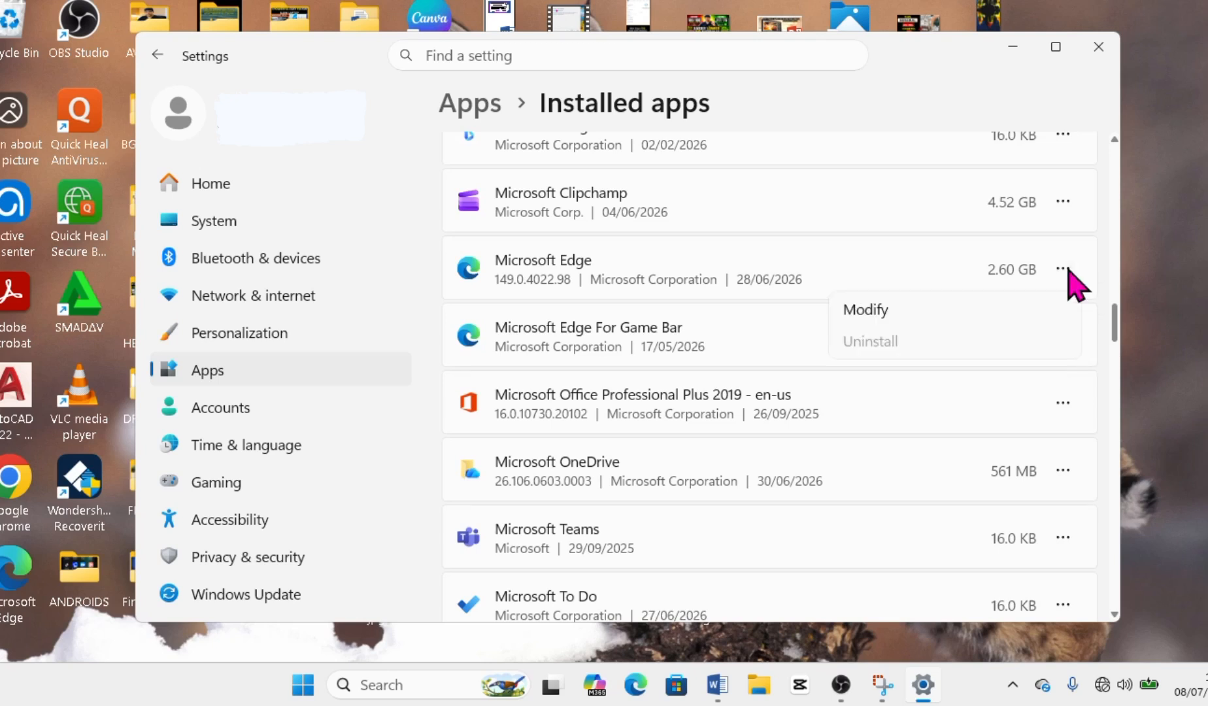
left_click(1114, 320)
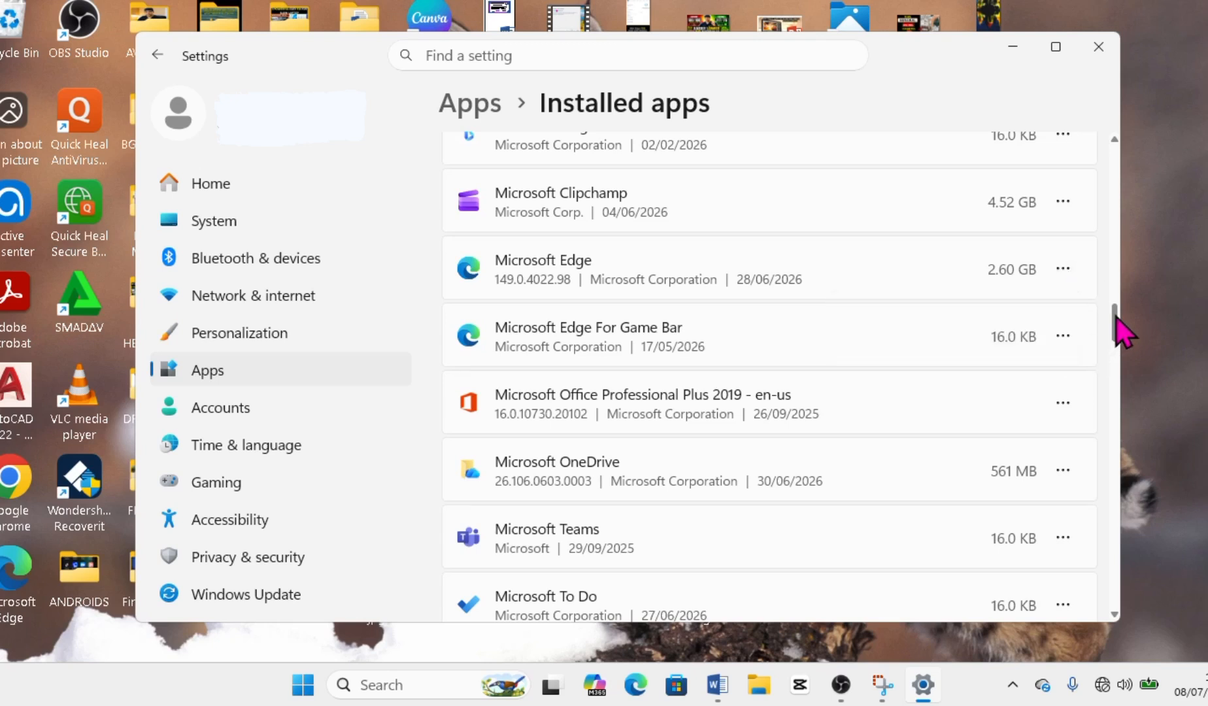
left_click(1061, 336)
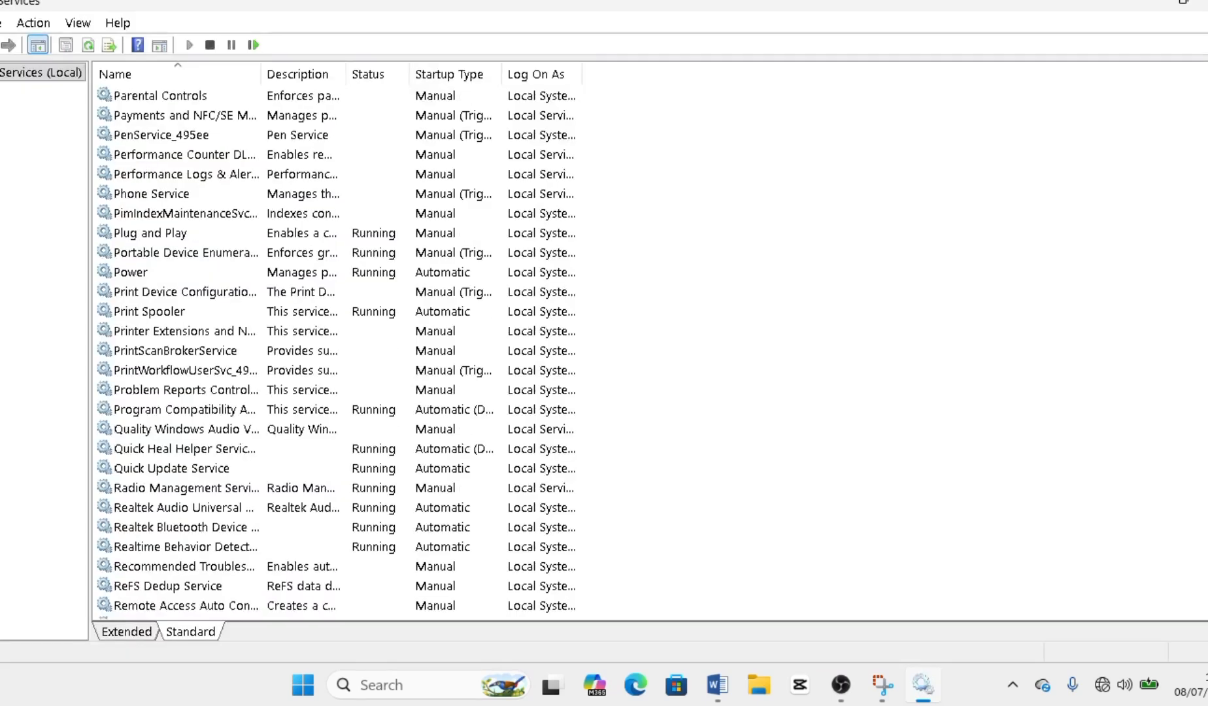
Examine the status and startup types in the Services list from Parental Controls onward
scroll(337, 350, "down", 14)
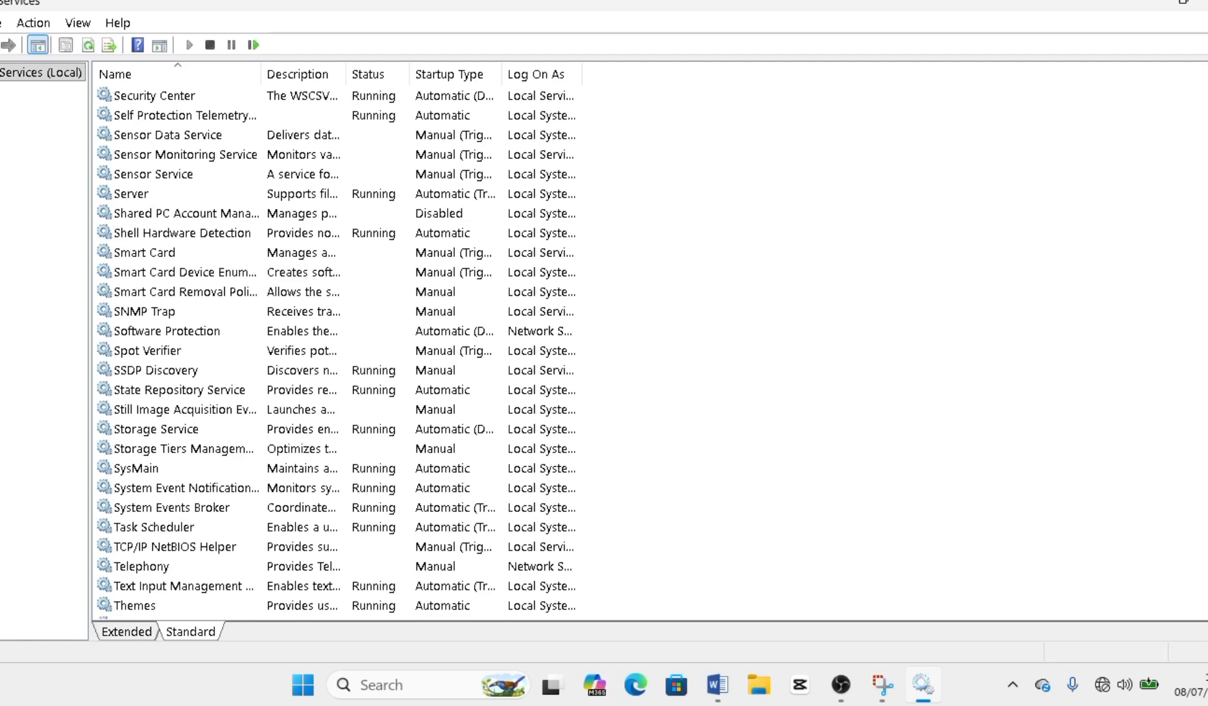
scroll(336, 349, "down", 6)
scroll(336, 350, "down", 1)
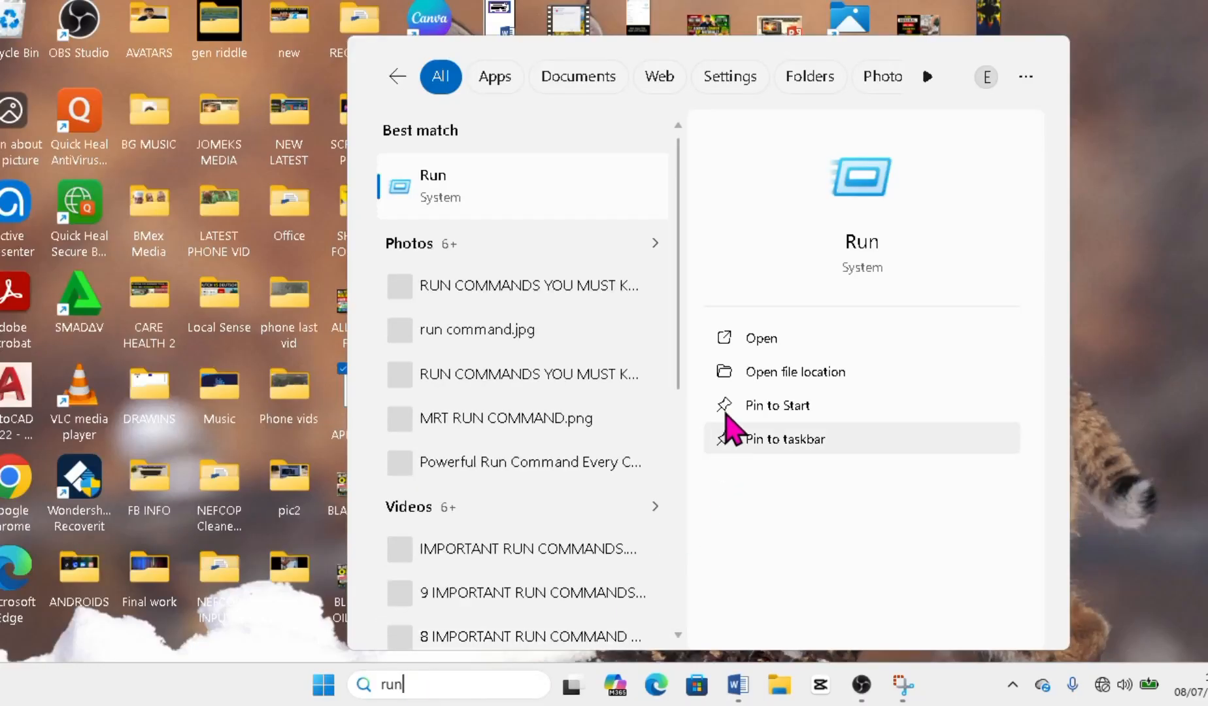
Open the Services console by running services.msc and look through the full list of services
left_click(774, 343)
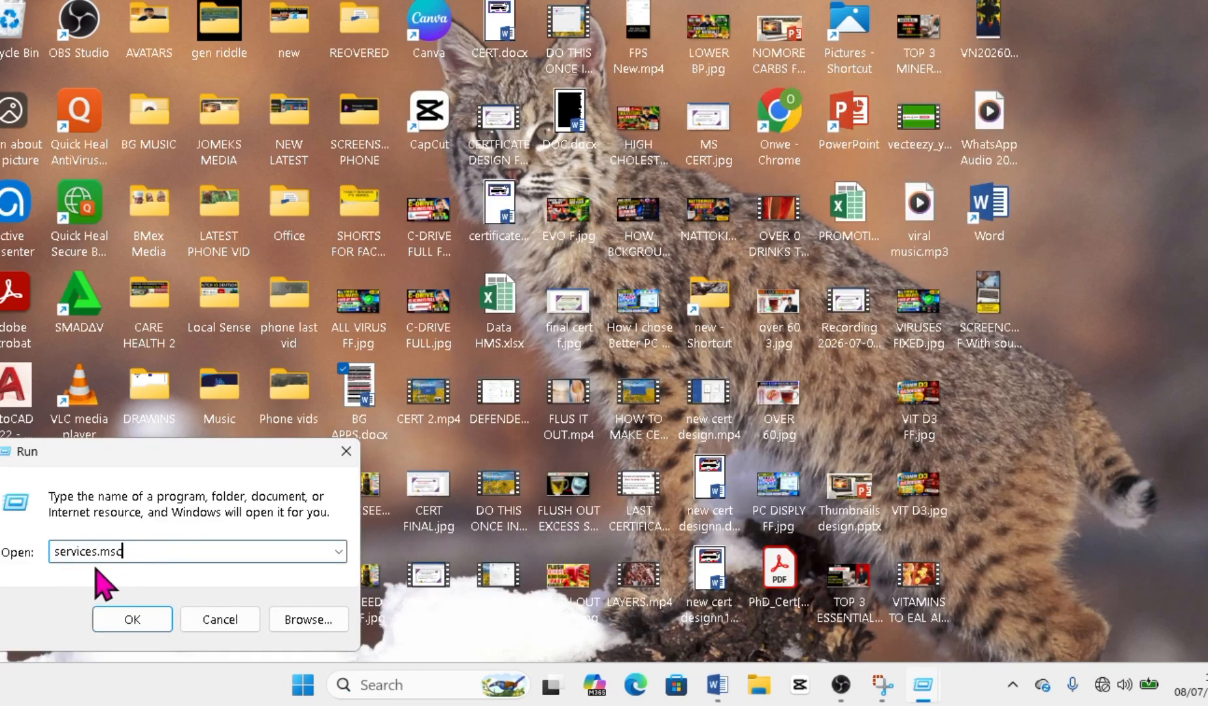
left_click(136, 619)
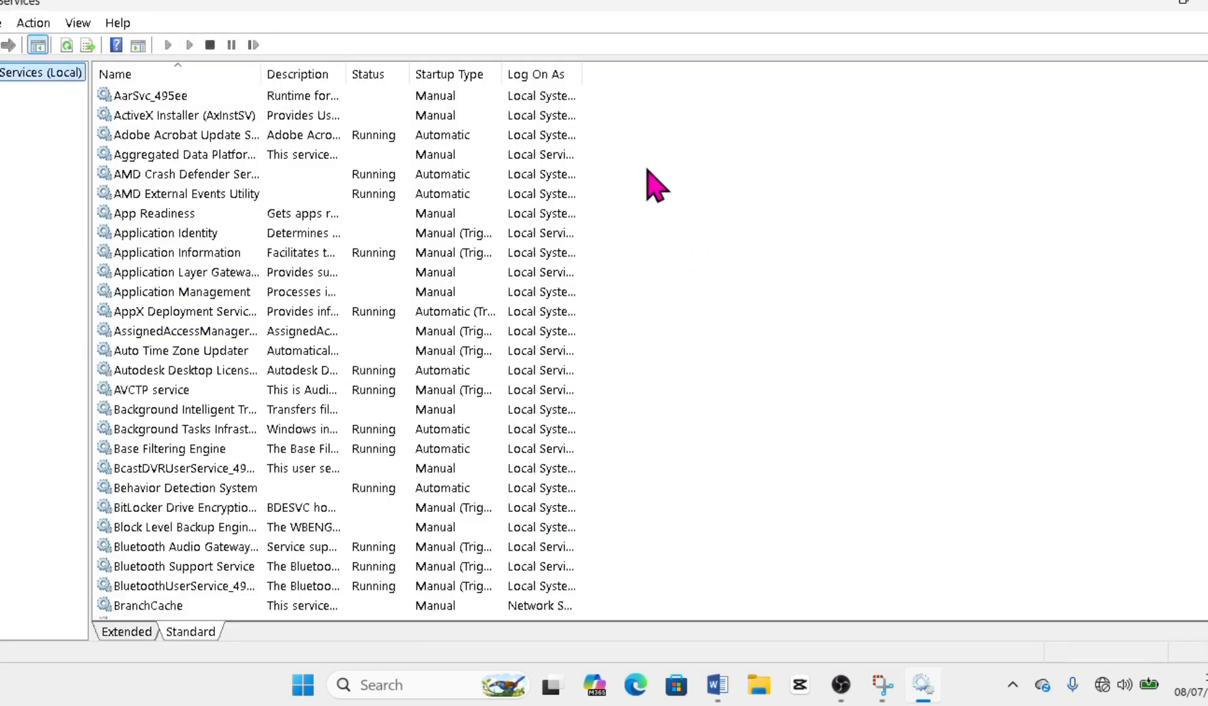
scroll(656, 187, "down", 3)
scroll(655, 187, "up", 3)
scroll(654, 185, "down", 14)
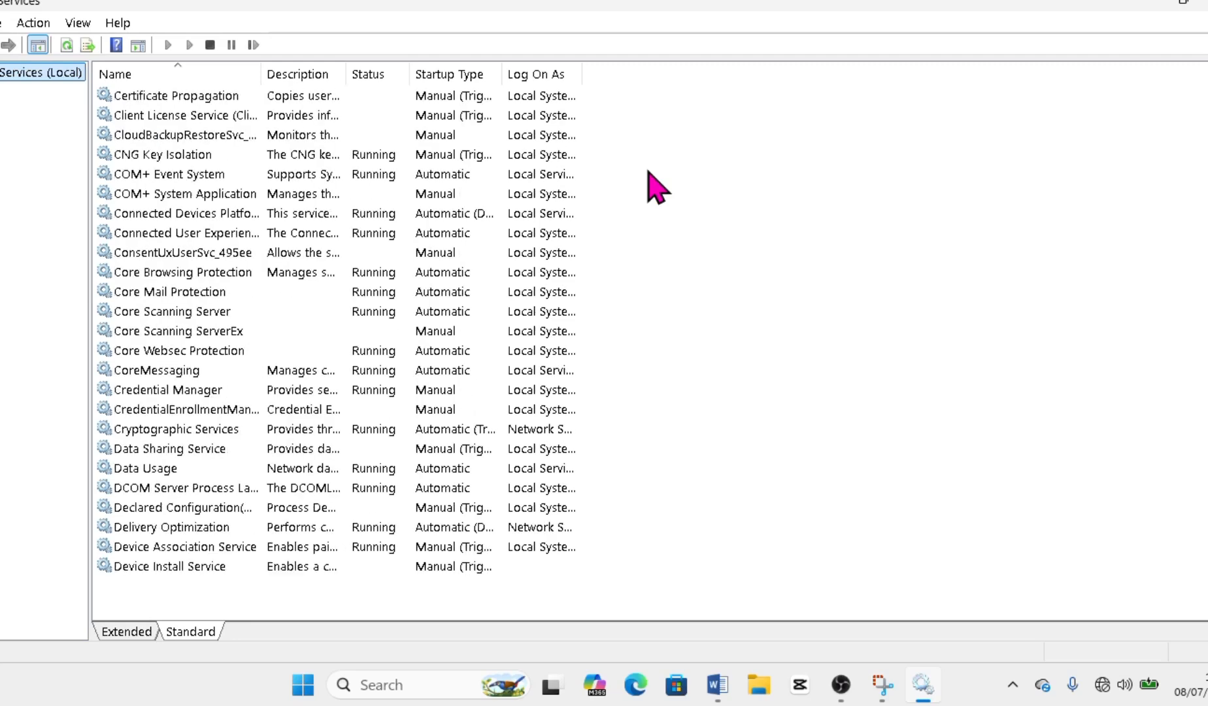
scroll(650, 351, "down", 1)
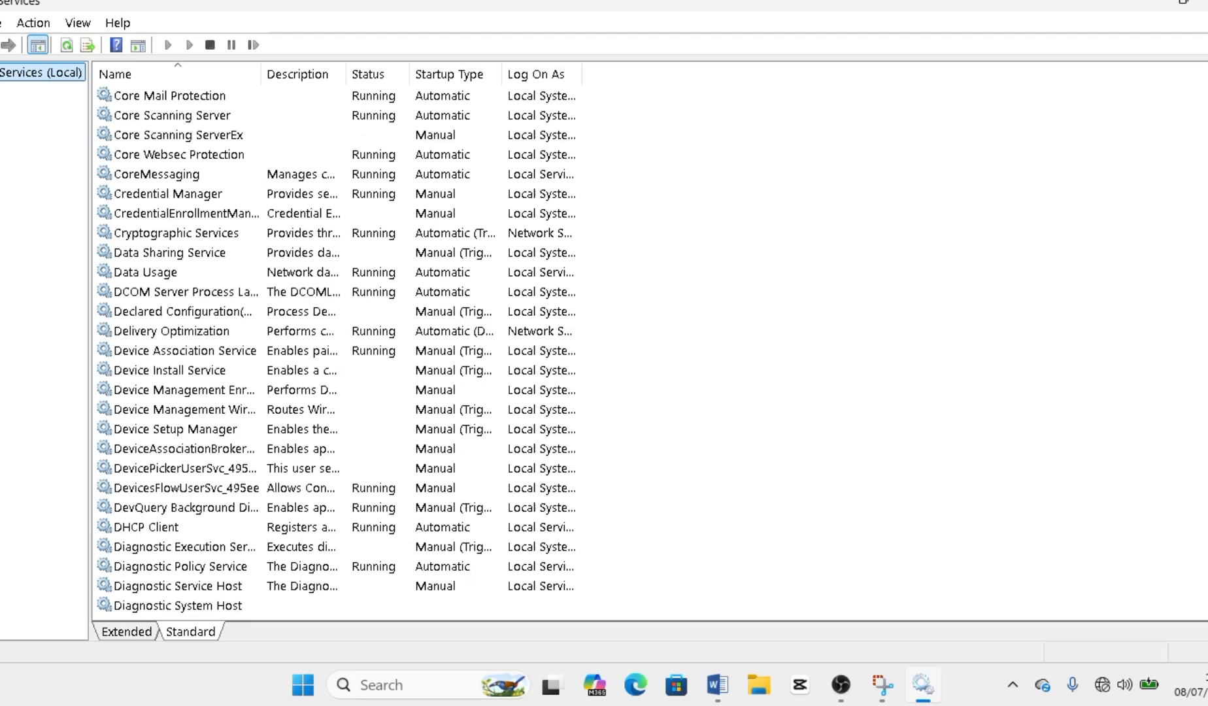
scroll(336, 350, "down", 20)
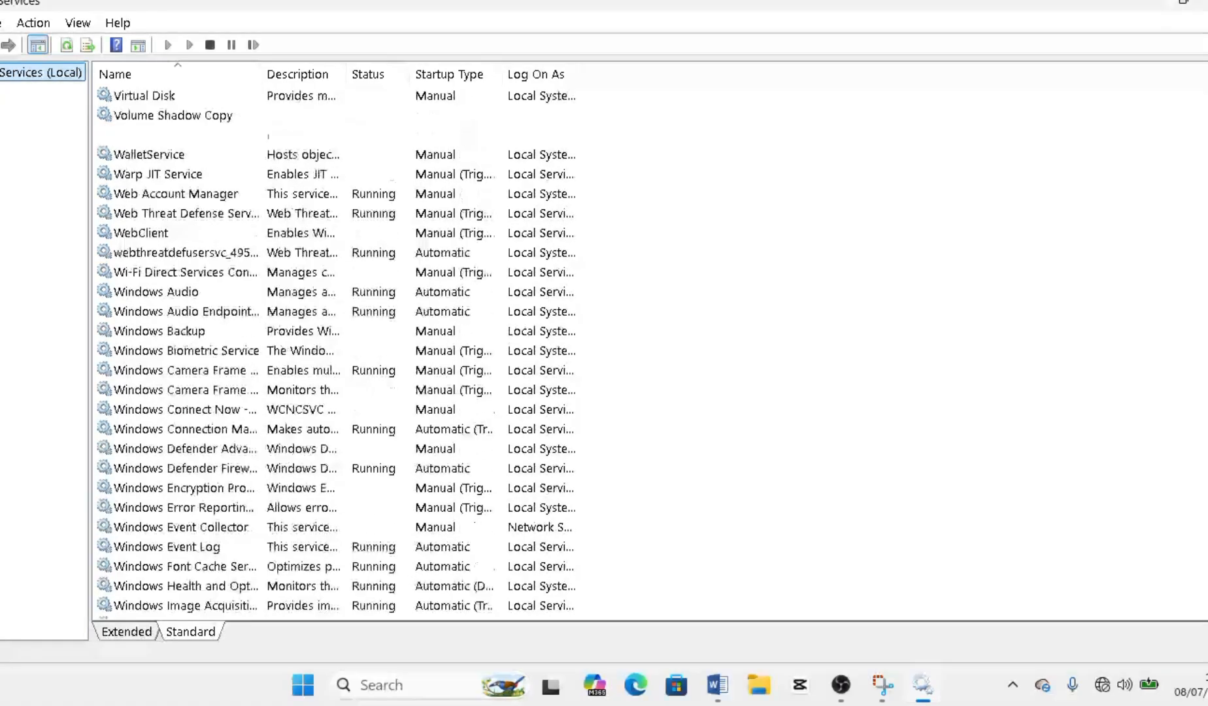
scroll(337, 349, "up", 20)
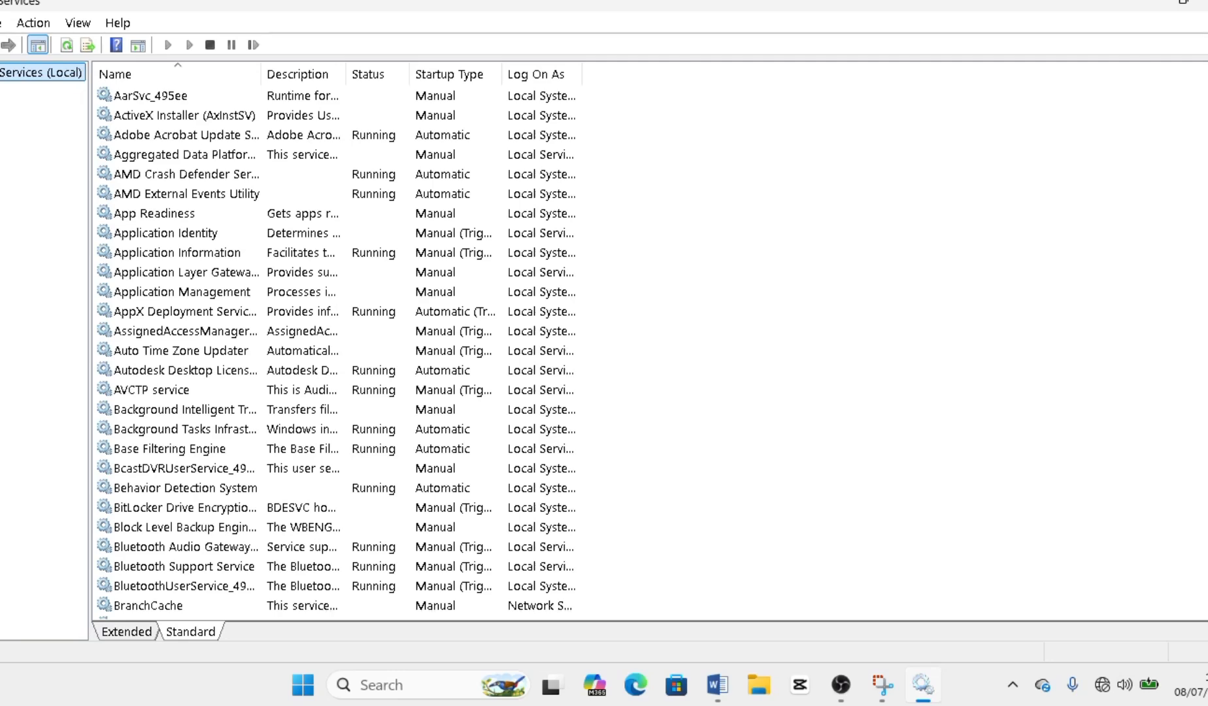
Examine the status and startup types in the Services list from AarSvc down to the Microsoft services
scroll(337, 350, "down", 5)
scroll(337, 350, "down", 4)
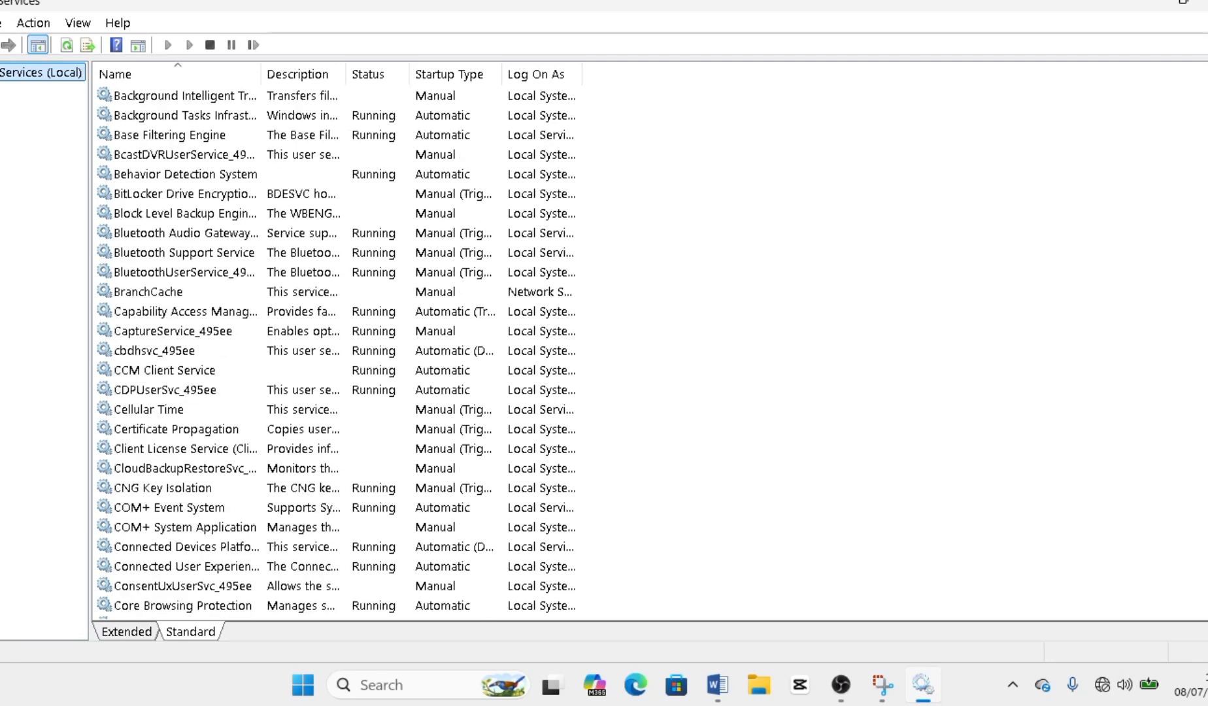
scroll(336, 350, "down", 7)
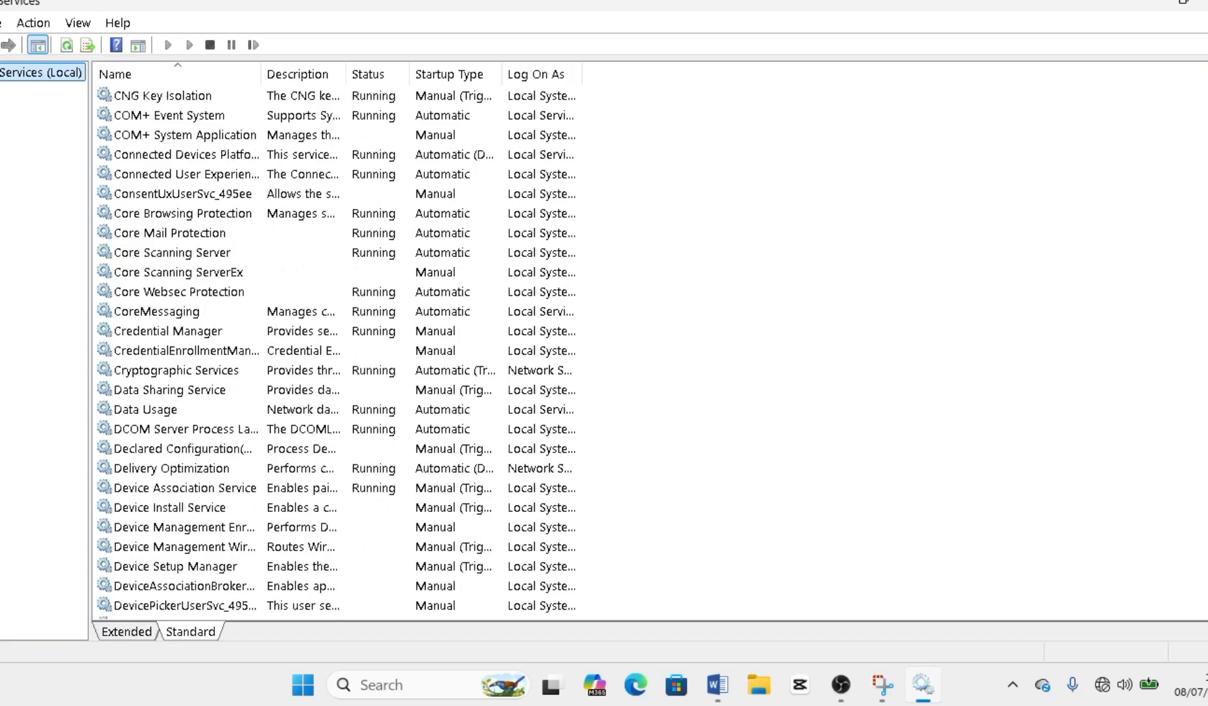
scroll(336, 350, "down", 9)
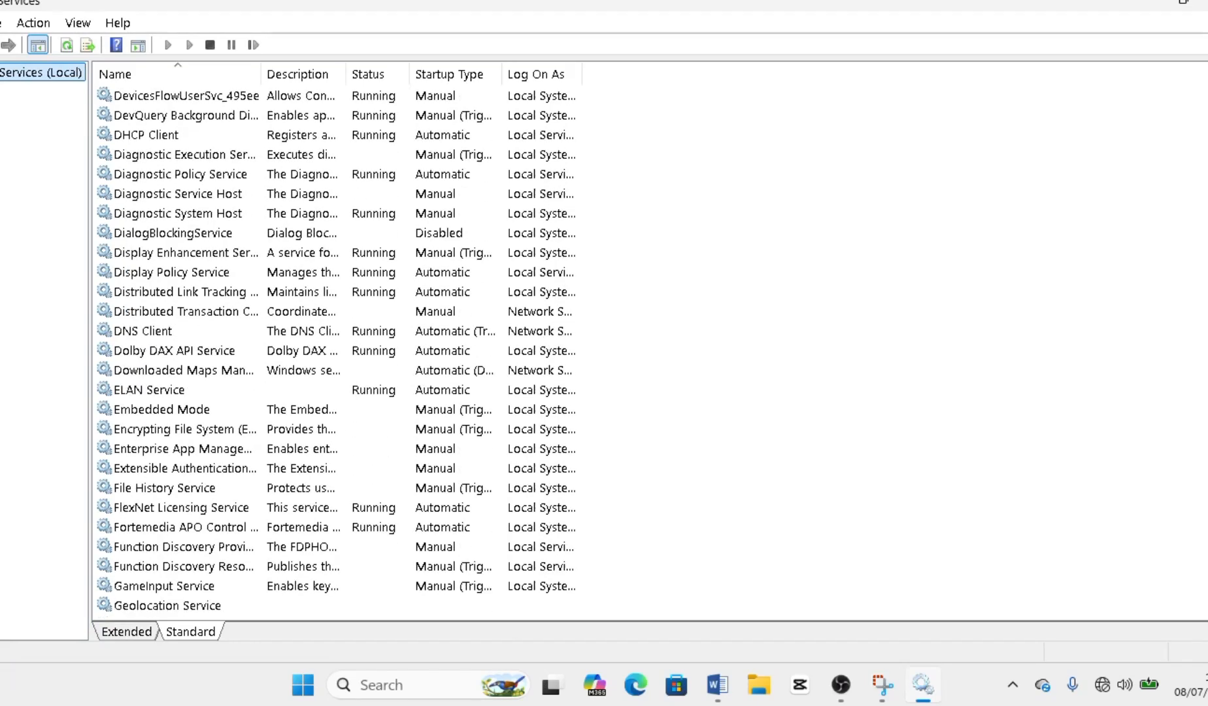
scroll(336, 350, "down", 9)
scroll(337, 349, "down", 3)
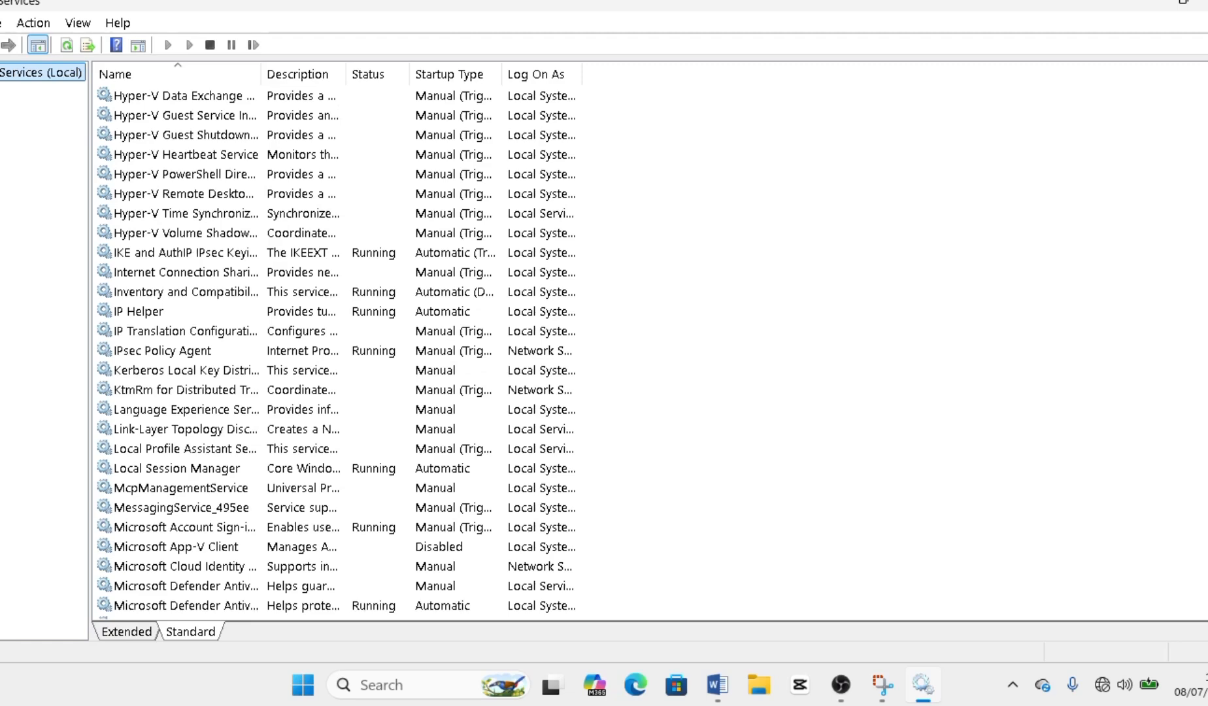
scroll(337, 349, "down", 3)
scroll(209, 468, "down", 1)
Inspect the startup type options in the Microsoft Office Click-to-Run Service properties, cancel without changes, and look through the remaining services
left_click(206, 468)
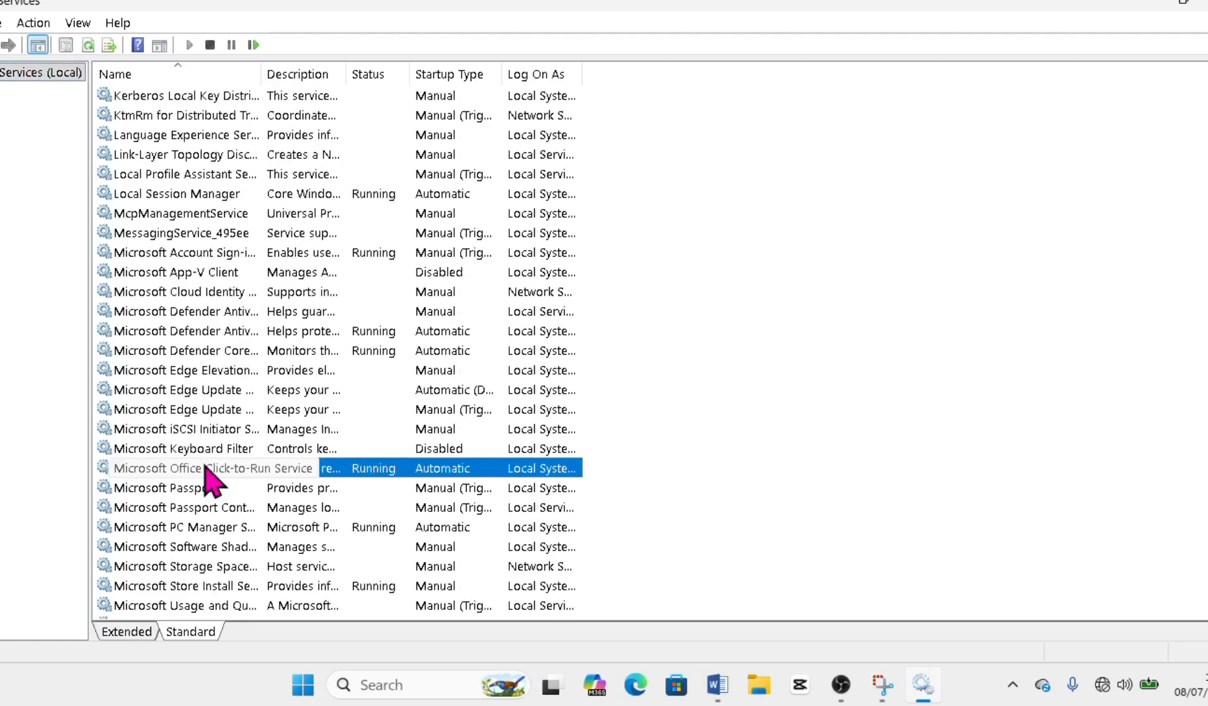
right_click(471, 469)
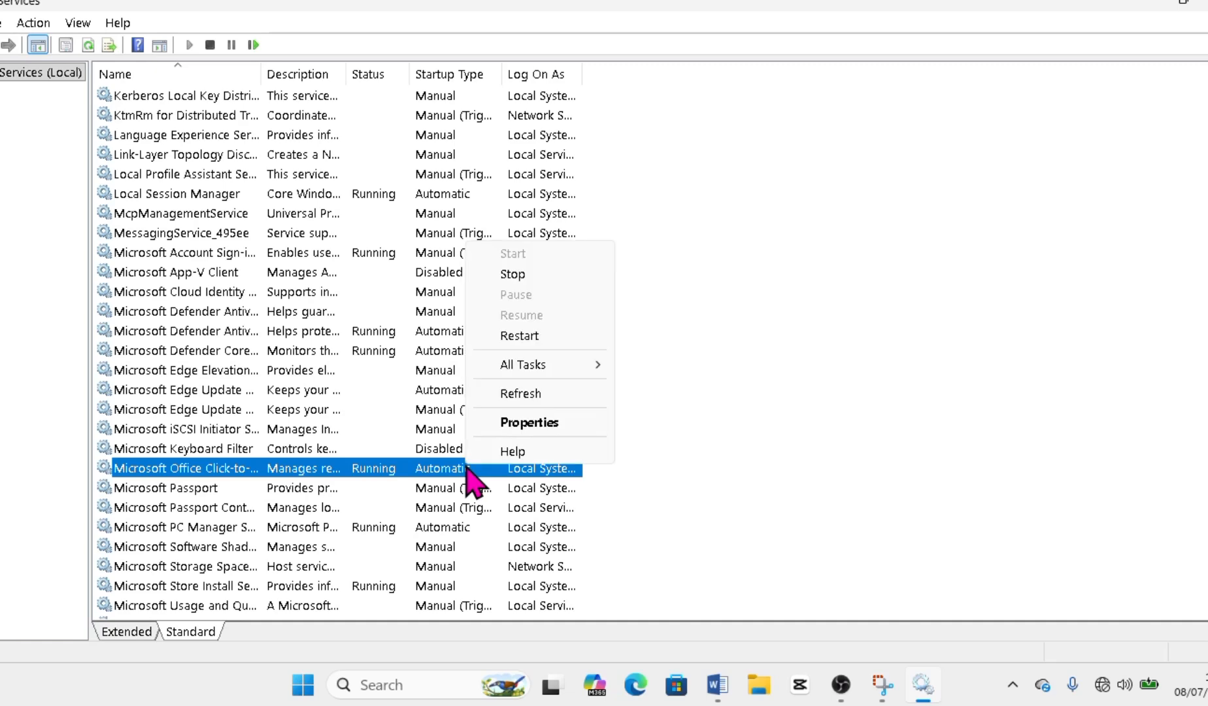
left_click(527, 424)
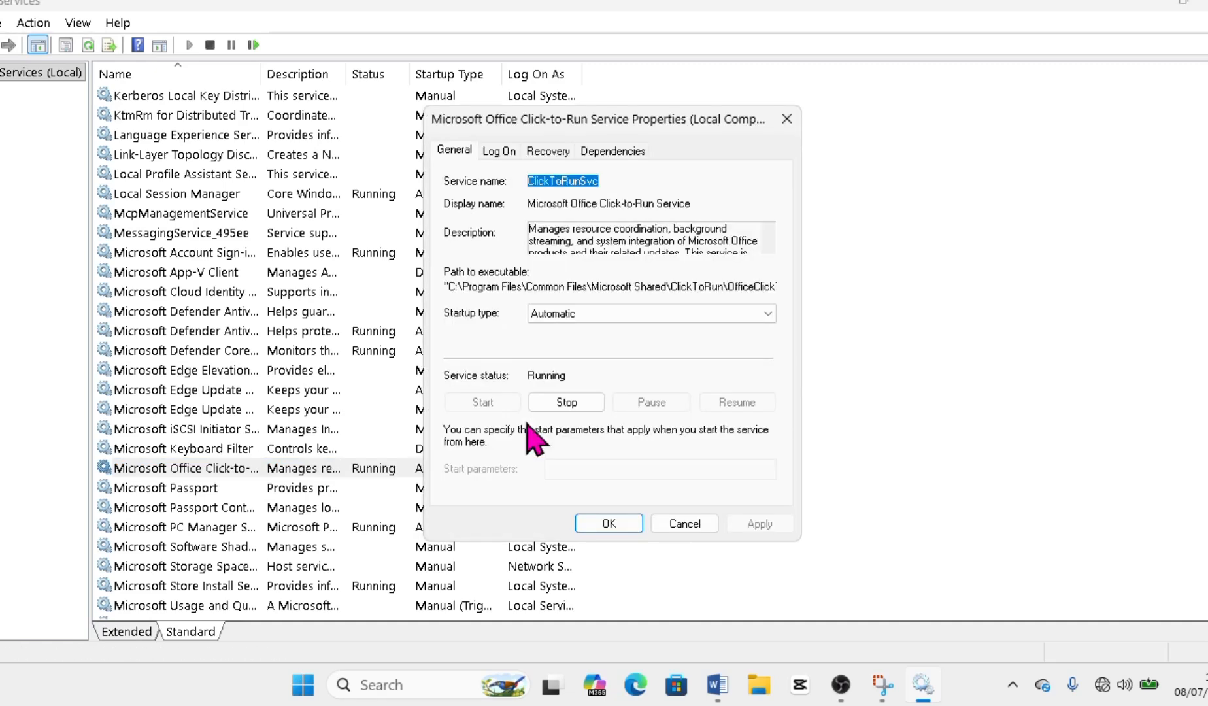
left_click(579, 315)
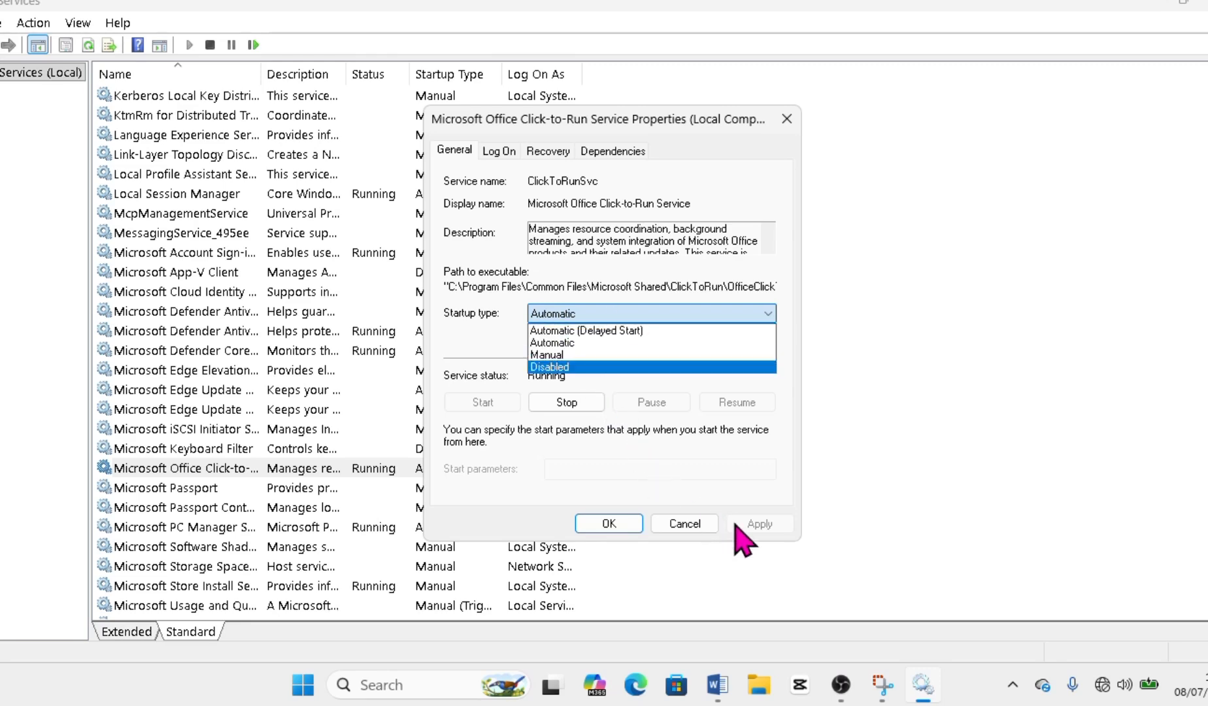
left_click(696, 535)
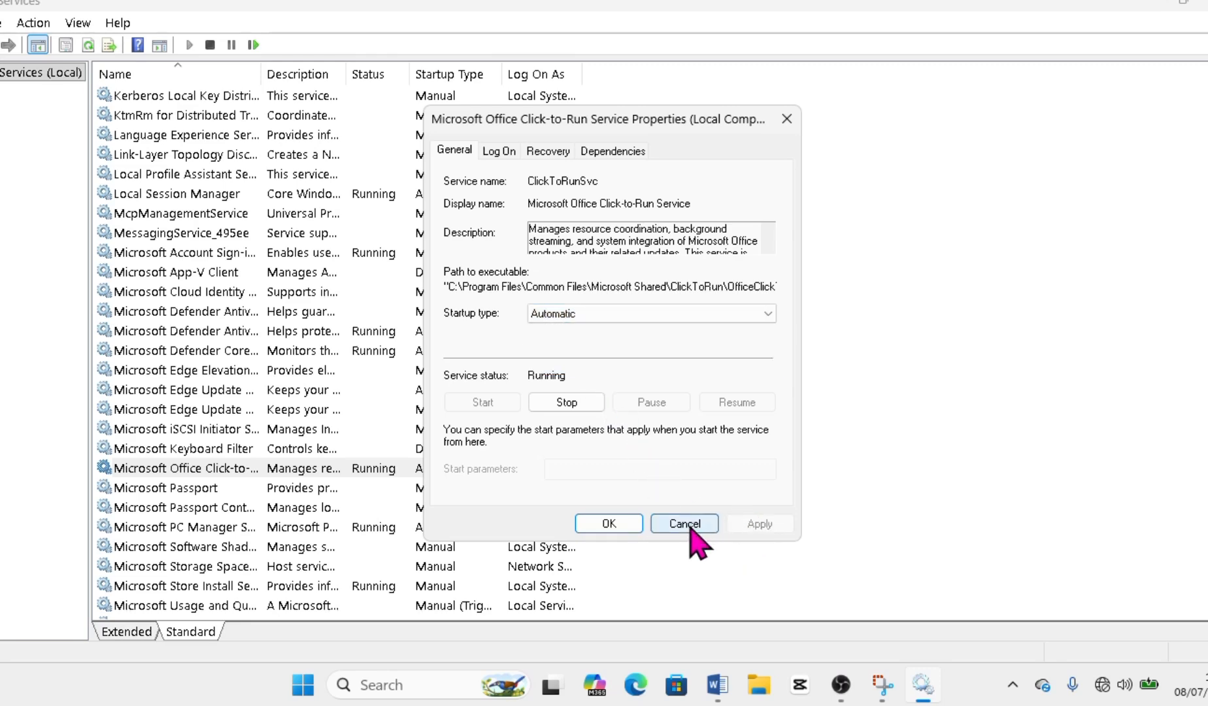
left_click(685, 525)
scroll(687, 540, "down", 15)
scroll(337, 353, "down", 14)
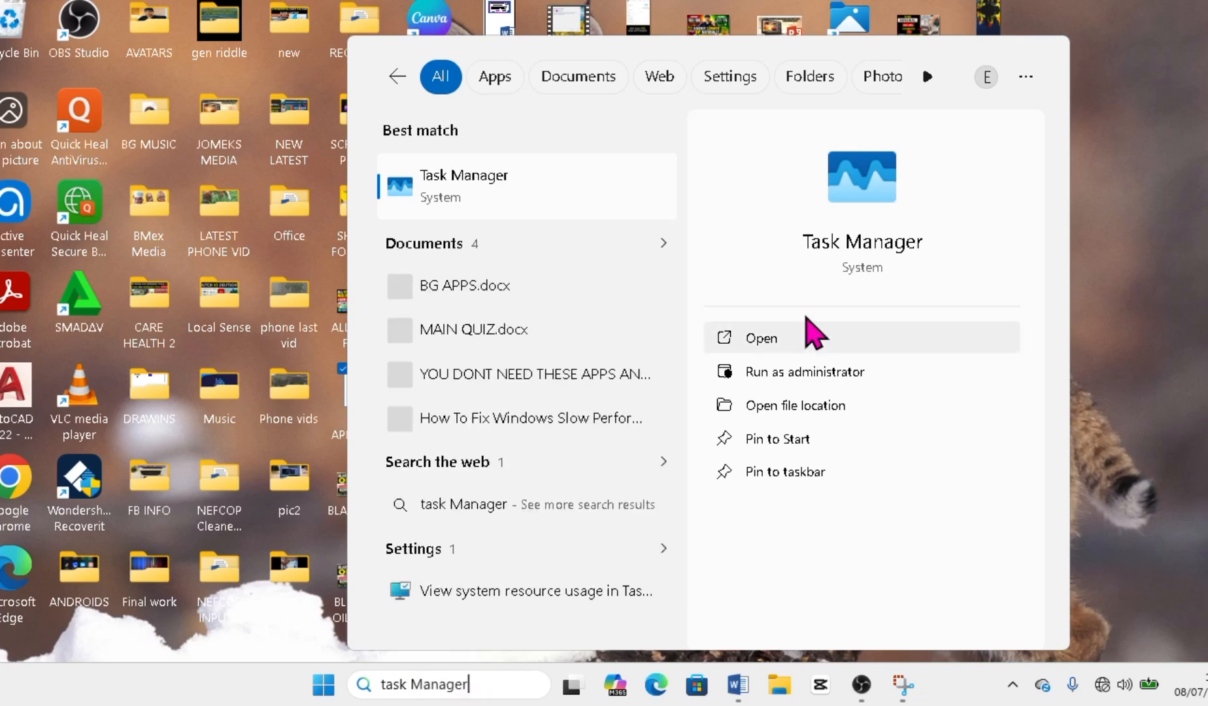
Open Task Manager and look through the list of startup apps with their status and startup impact
left_click(776, 340)
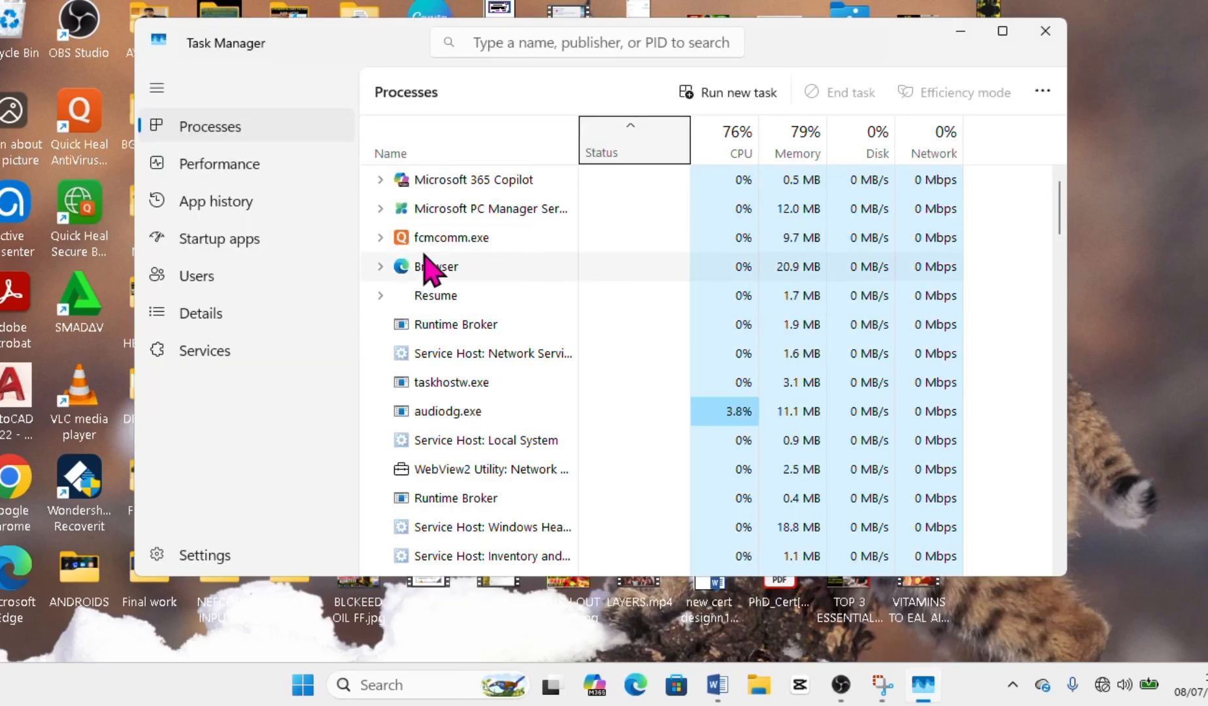
left_click(247, 257)
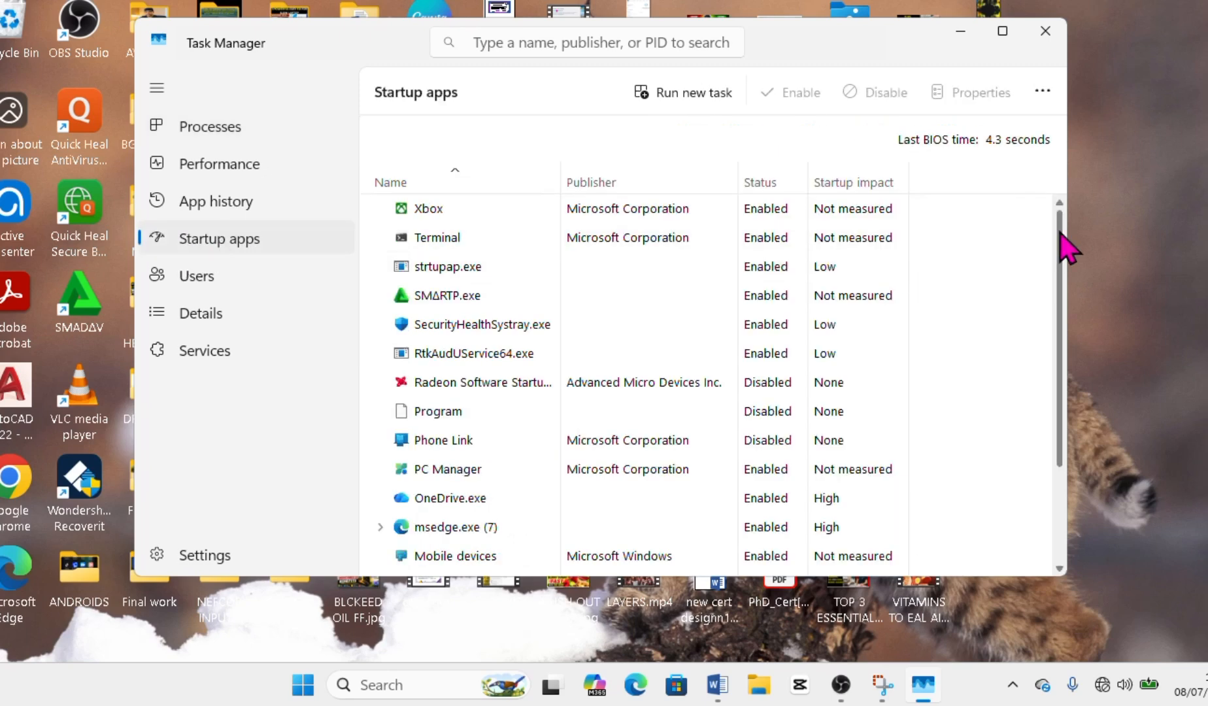
left_click_drag(1065, 248, 1059, 353)
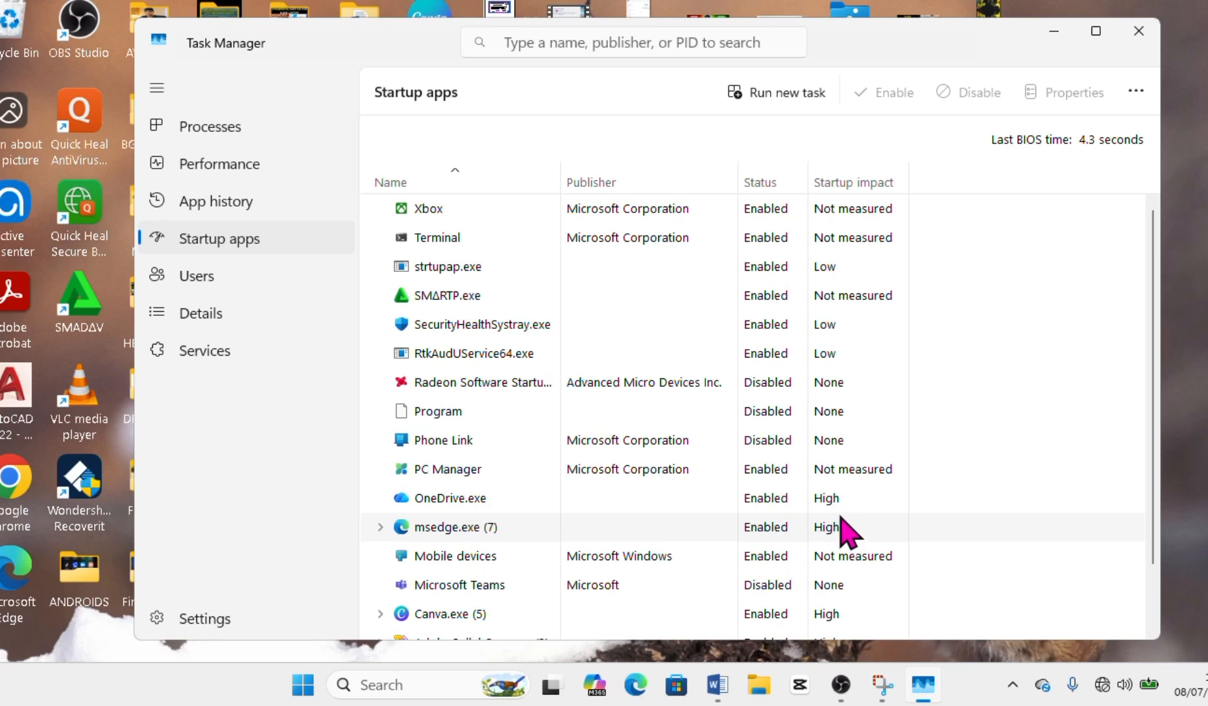
Disable AdobeCollabSync.exe so that it does not launch at startup
scroll(765, 577, "down", 2)
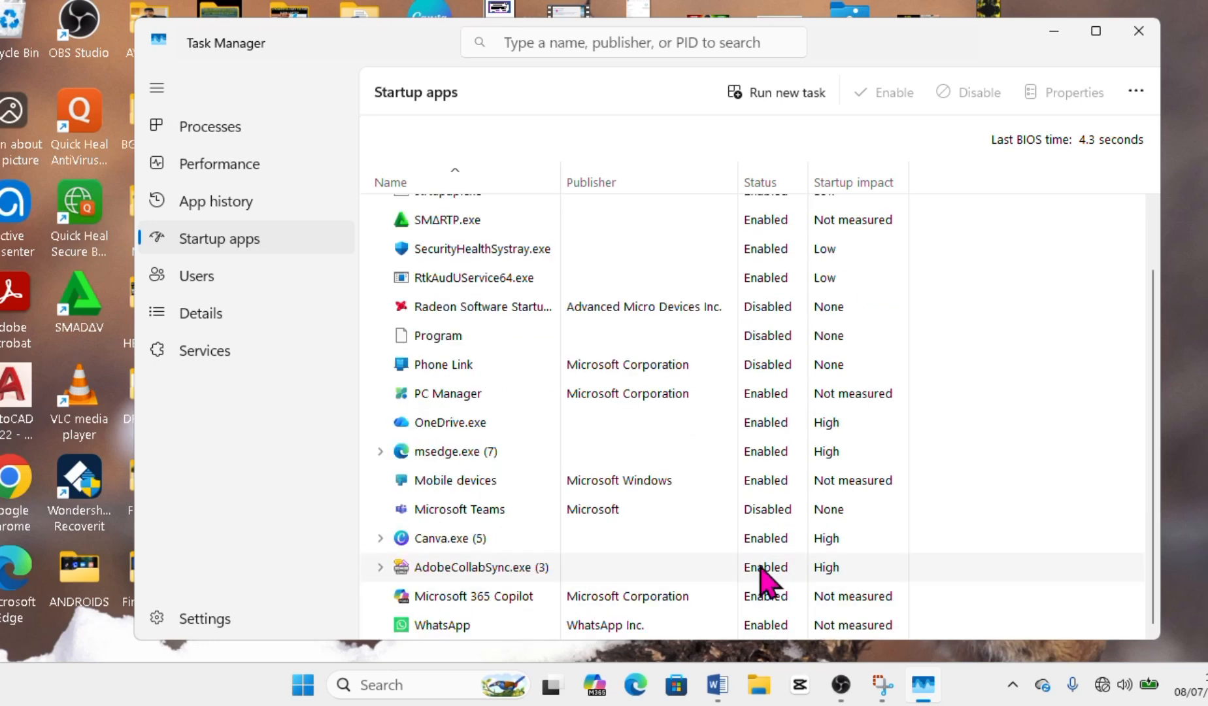
left_click(766, 576)
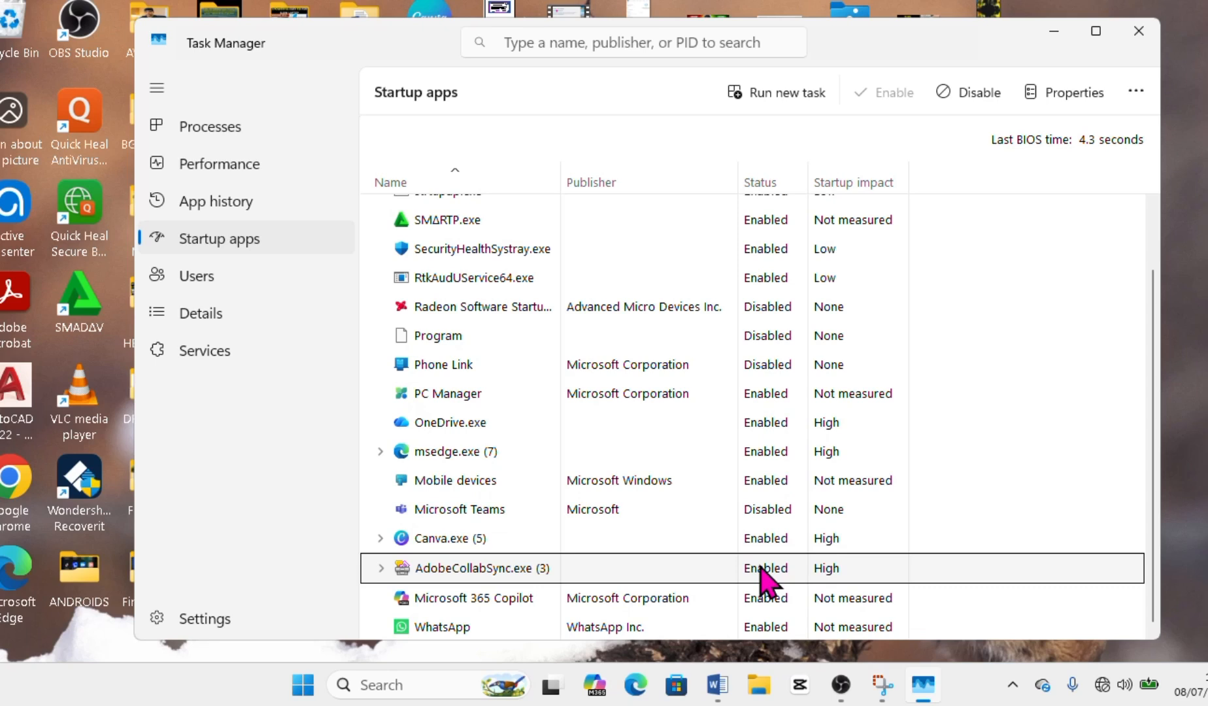
right_click(772, 566)
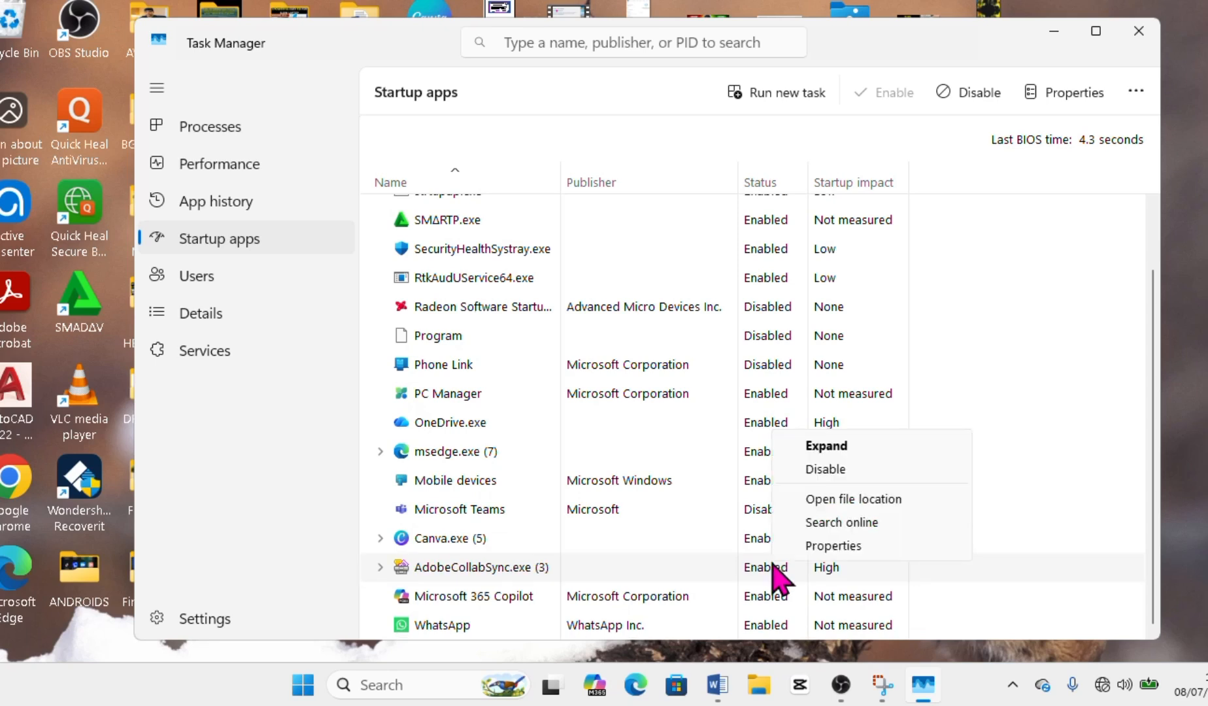
left_click(825, 468)
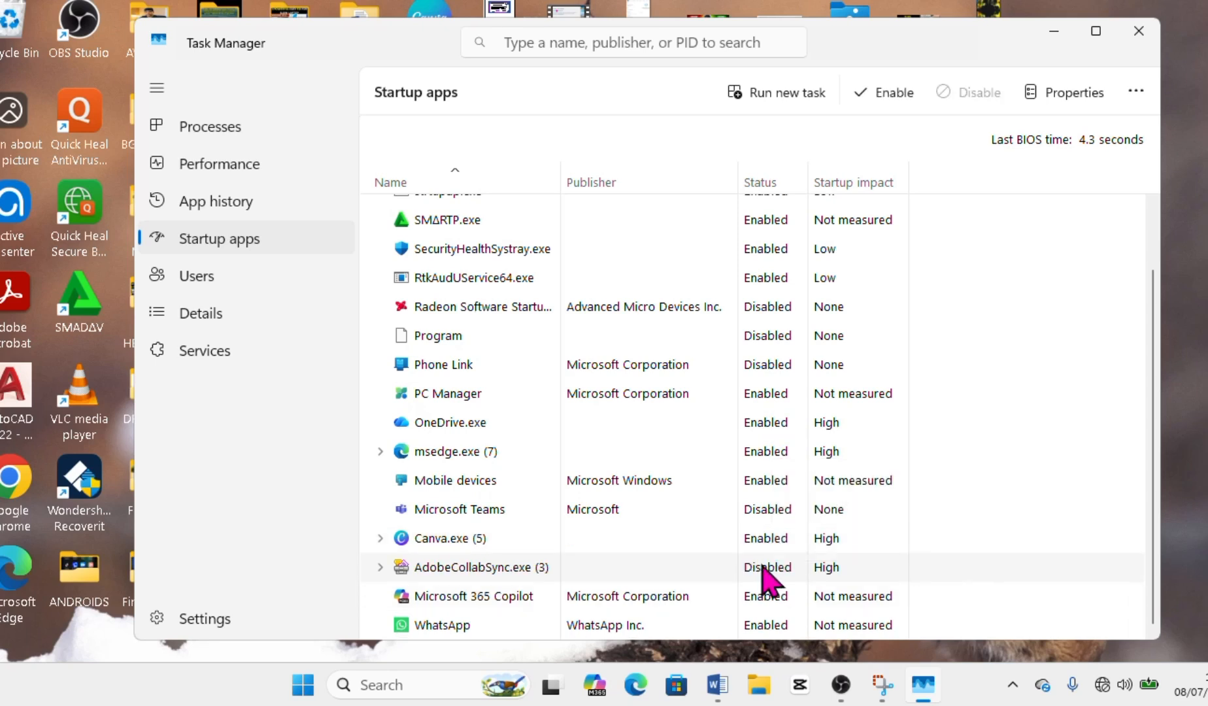